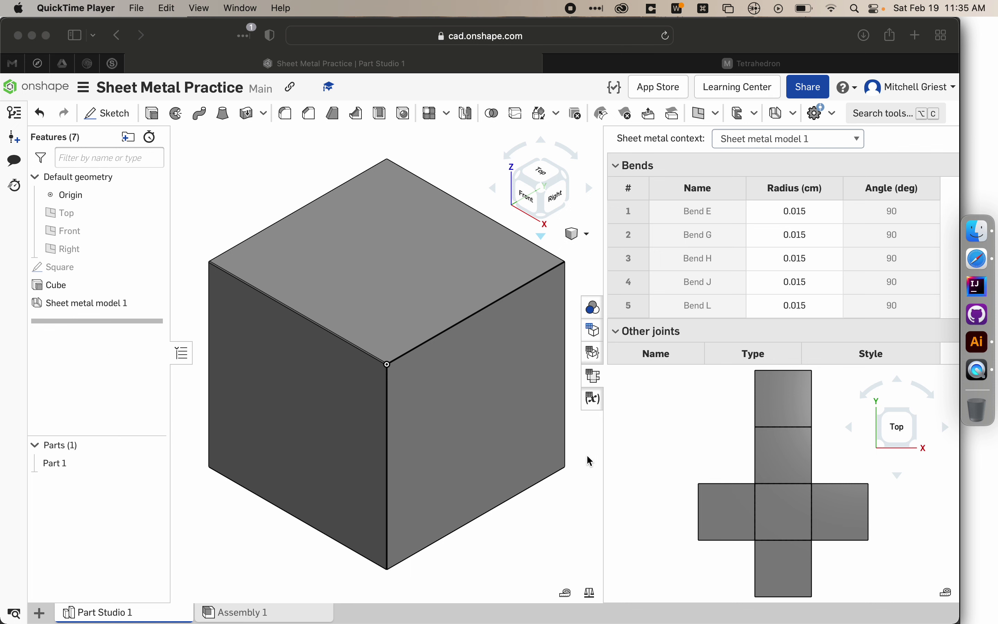
# - Close the sheet metal table and flat view and create a new Part Studio in the document
pyautogui.click(595, 379)
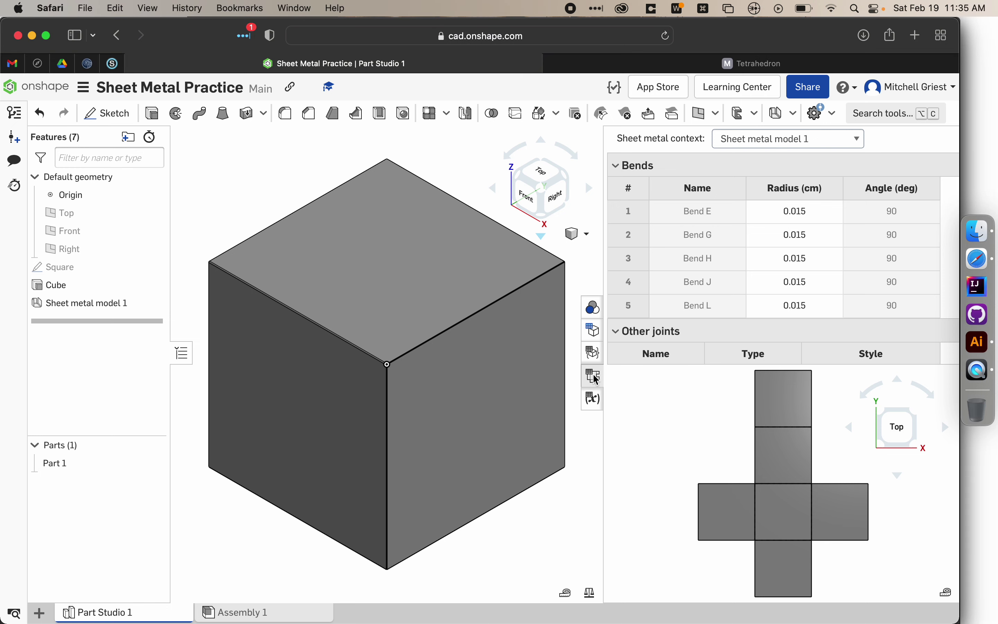
pyautogui.click(595, 380)
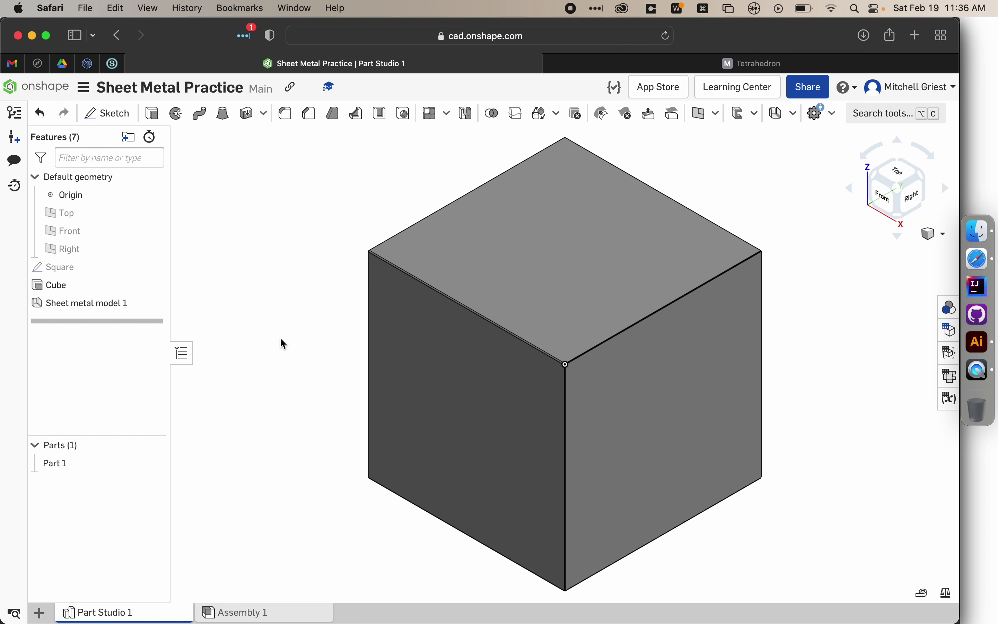
pyautogui.click(41, 613)
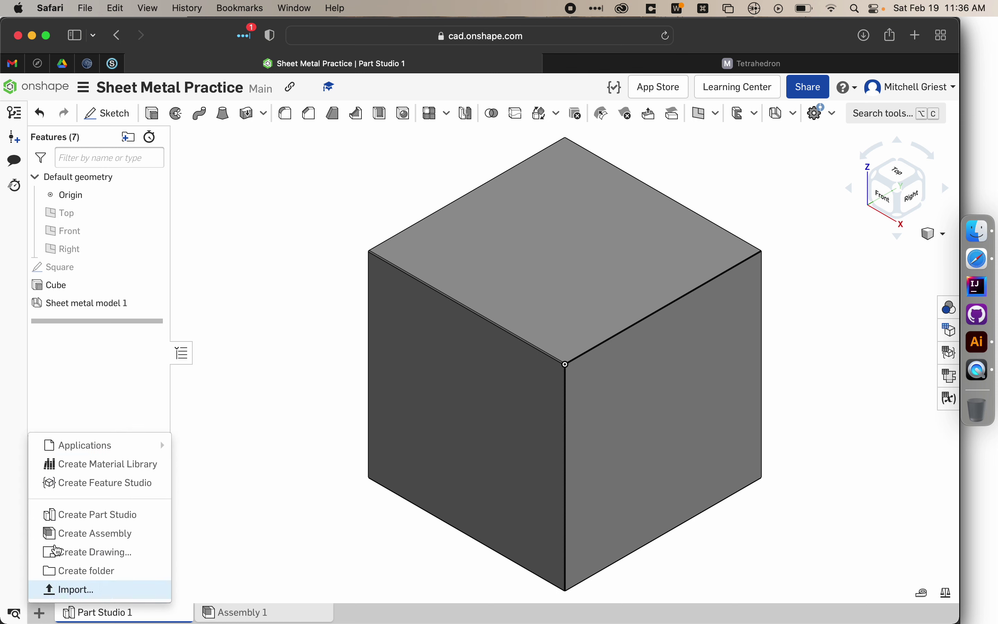
pyautogui.click(81, 518)
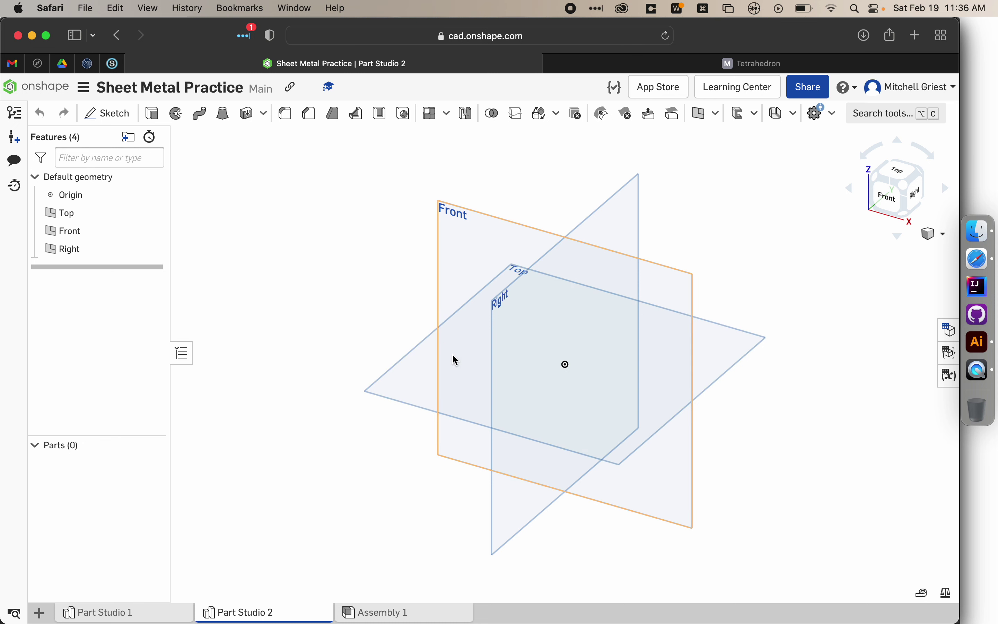
# - Start a new sketch on the Top plane and view it face-on
pyautogui.click(449, 395)
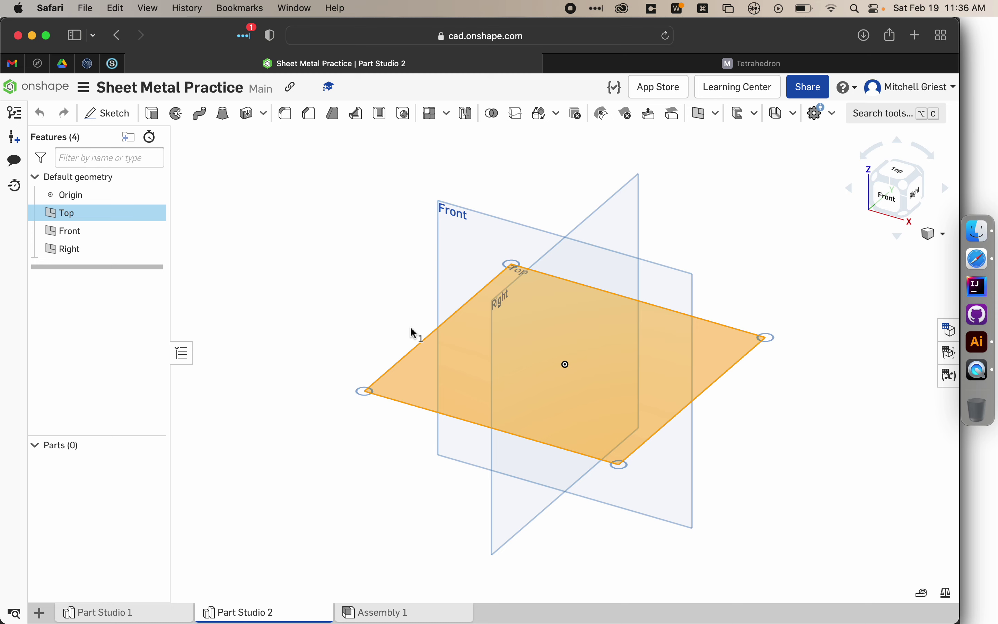
pyautogui.click(108, 113)
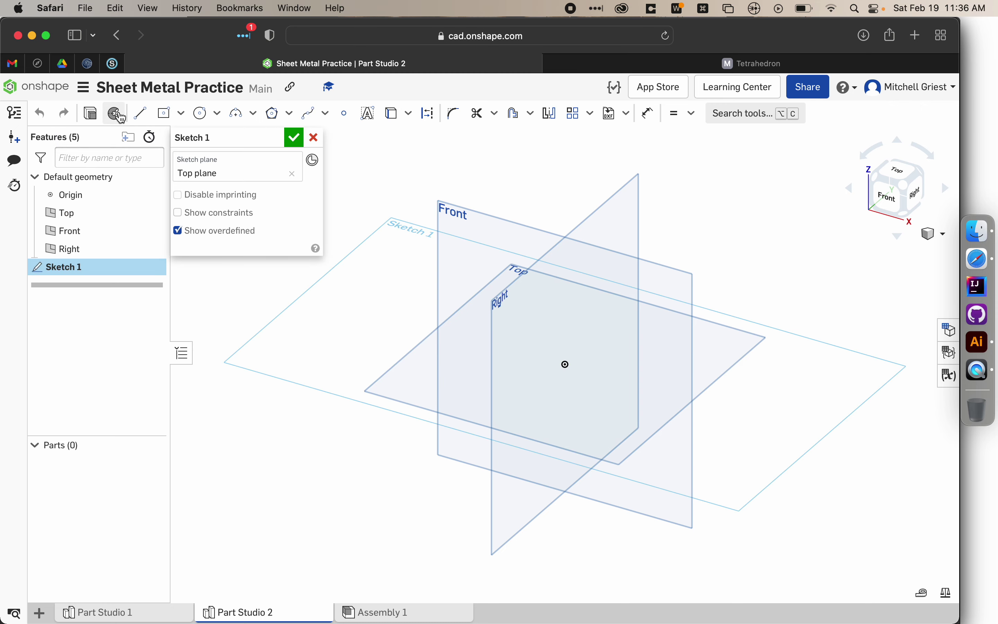
pyautogui.press('n')
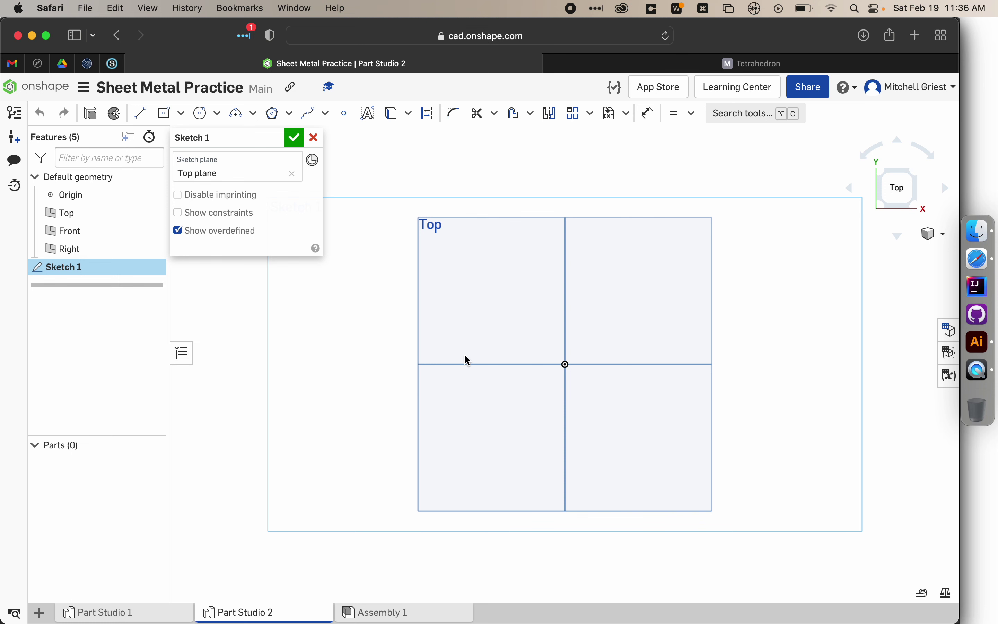
# - Draw a three-sided inscribed polygon centred on the origin
pyautogui.click(290, 118)
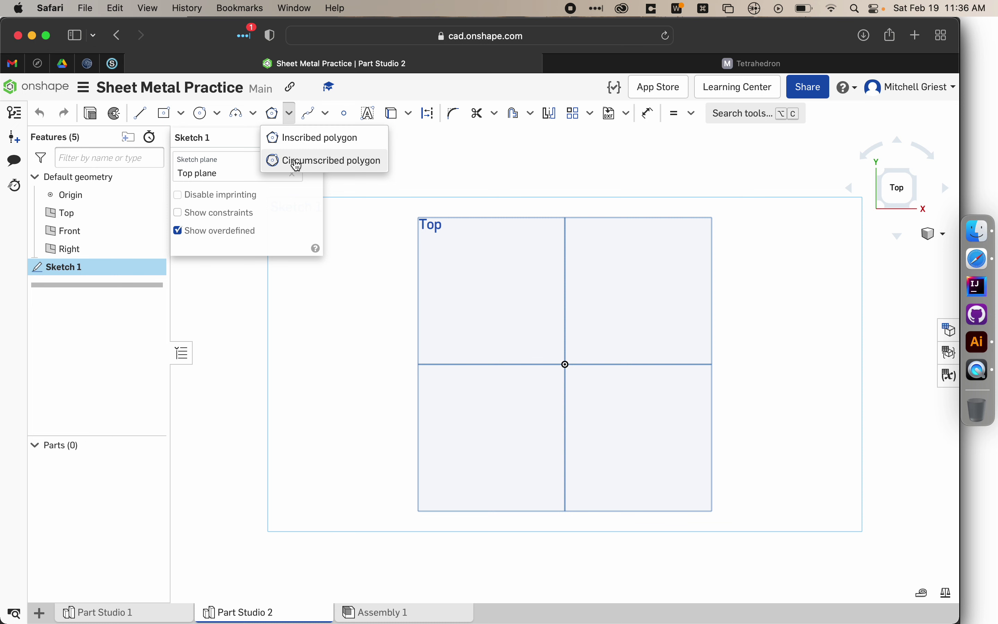
pyautogui.click(310, 139)
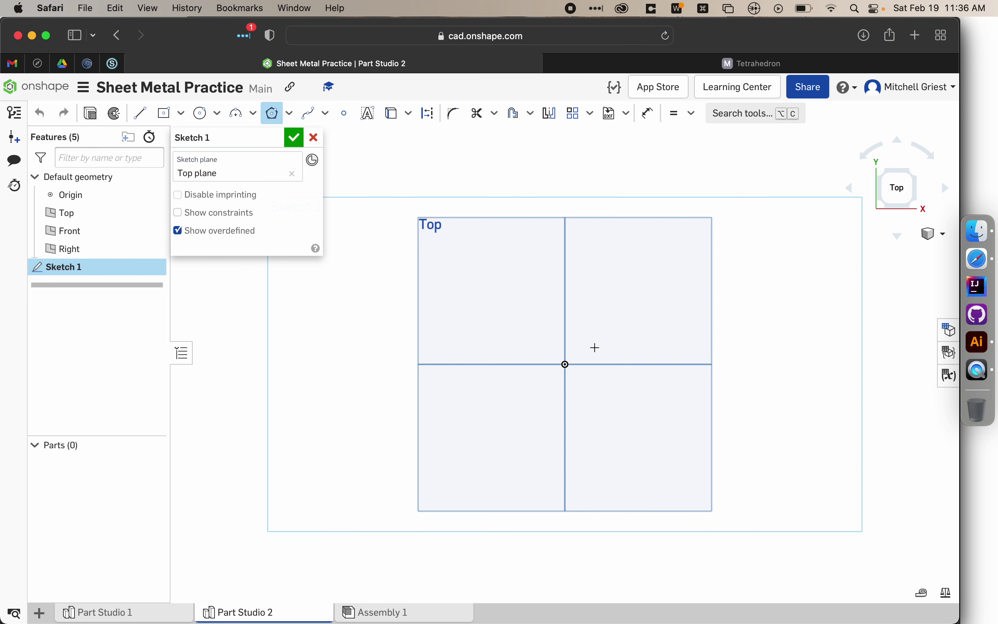
pyautogui.click(565, 364)
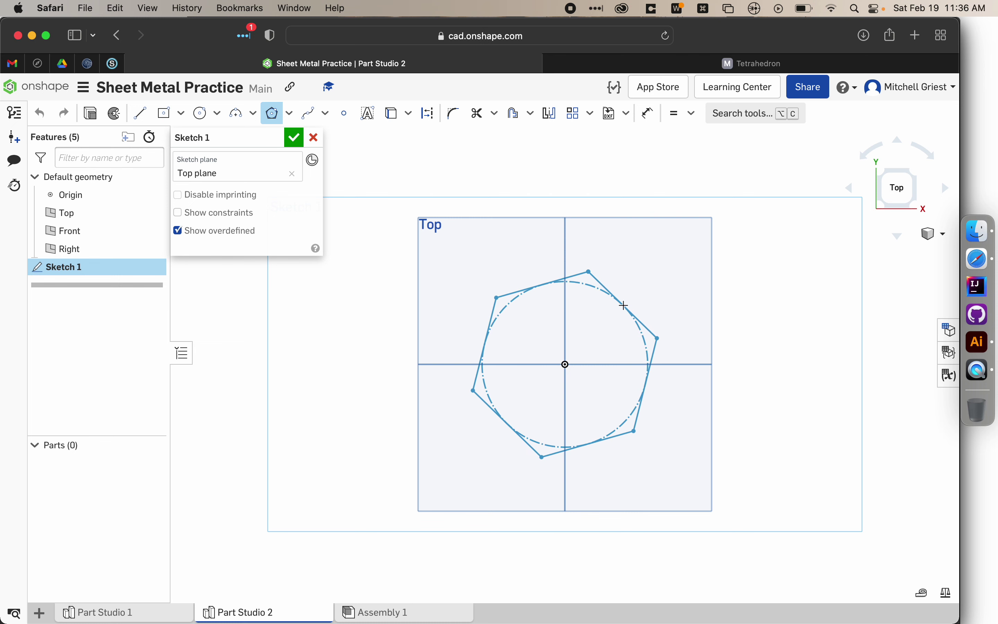
pyautogui.moveTo(624, 305)
pyautogui.press('Down')
pyautogui.press('Down')
pyautogui.press('Down')
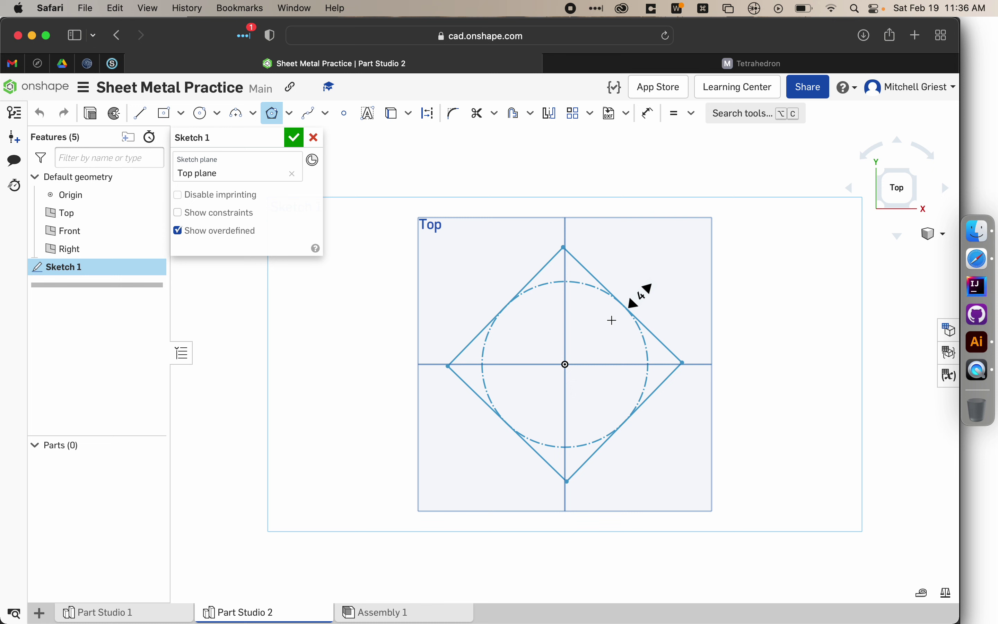
pyautogui.press('8')
pyautogui.press('1')
pyautogui.press('2')
pyautogui.press('7')
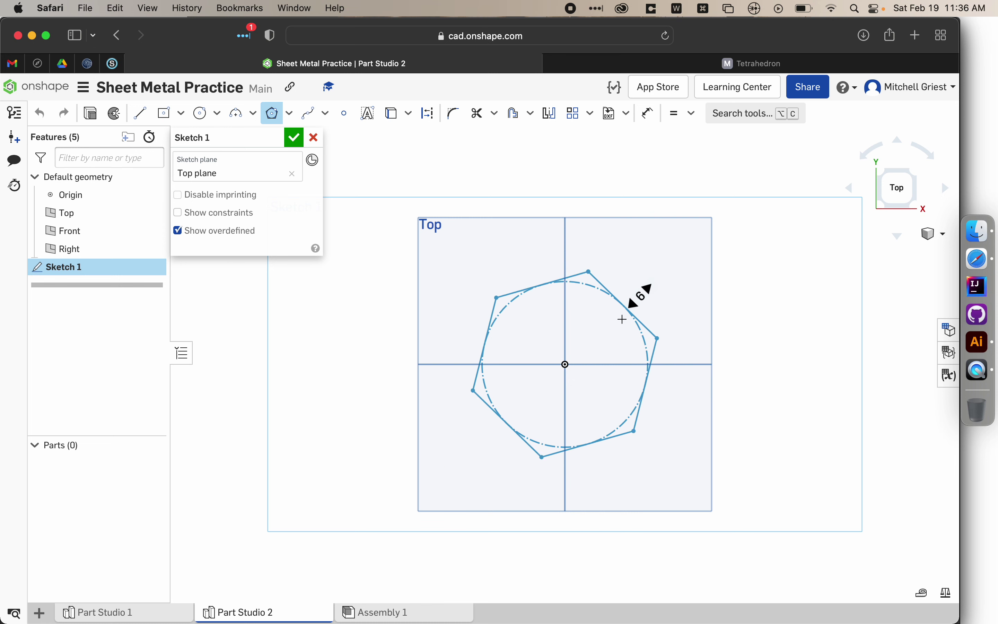
pyautogui.press('3')
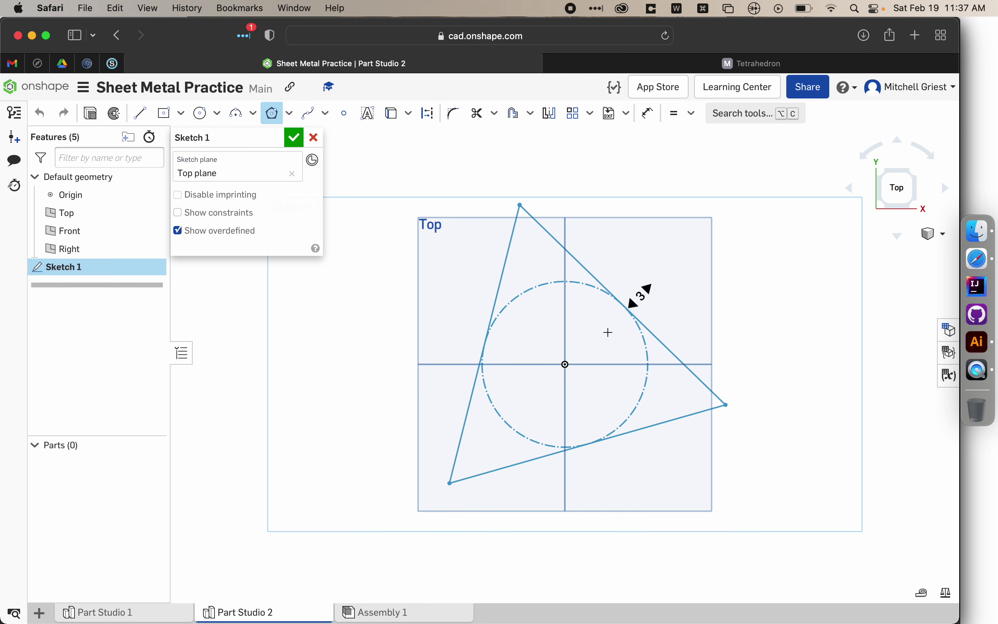
pyautogui.press('Return')
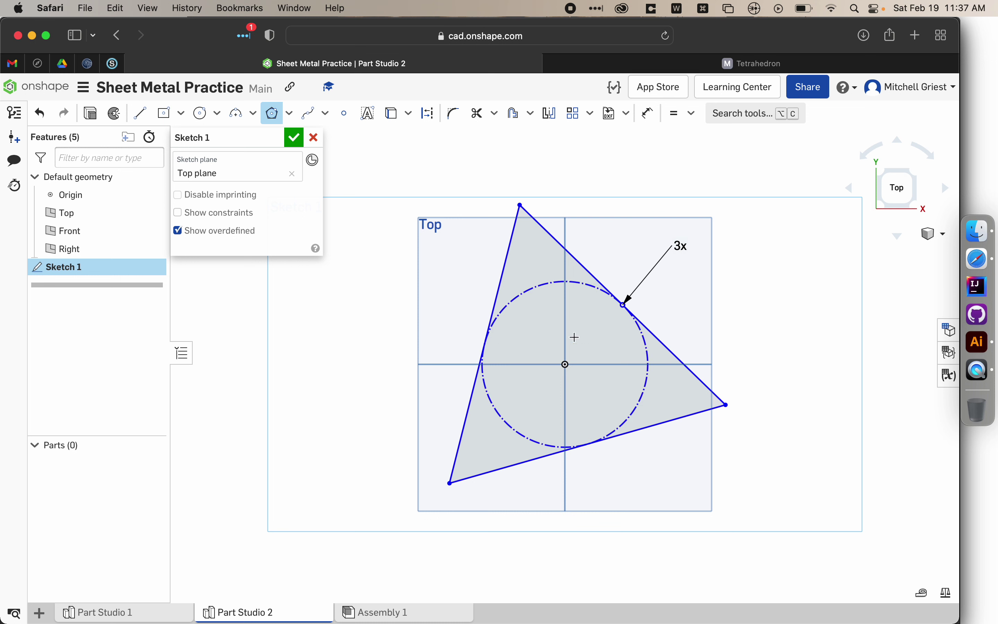
# - Constrain the triangle's lower edge to be horizontal and accept the sketch
pyautogui.click(691, 113)
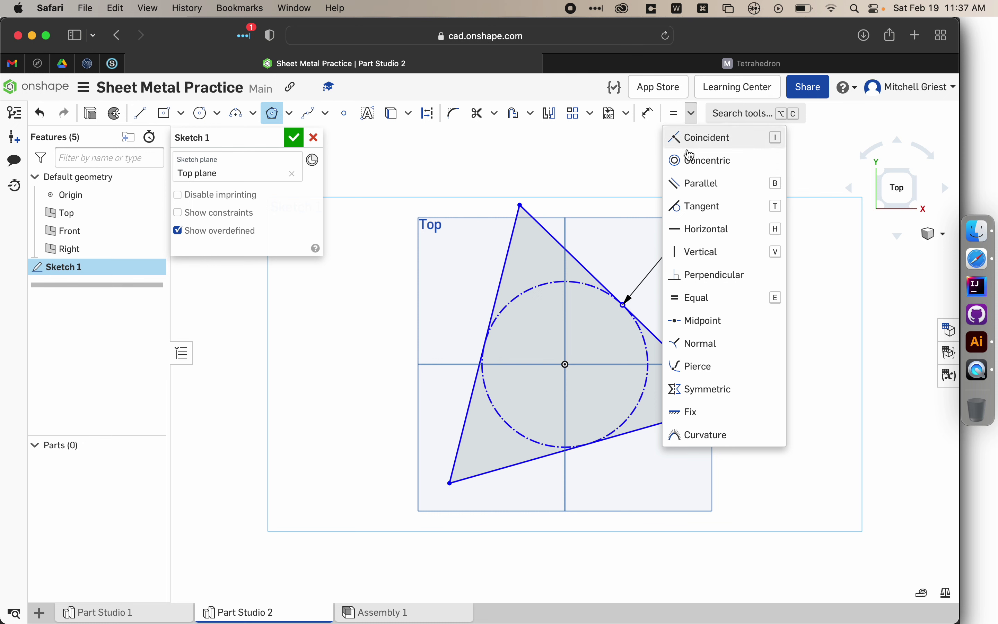
pyautogui.click(734, 228)
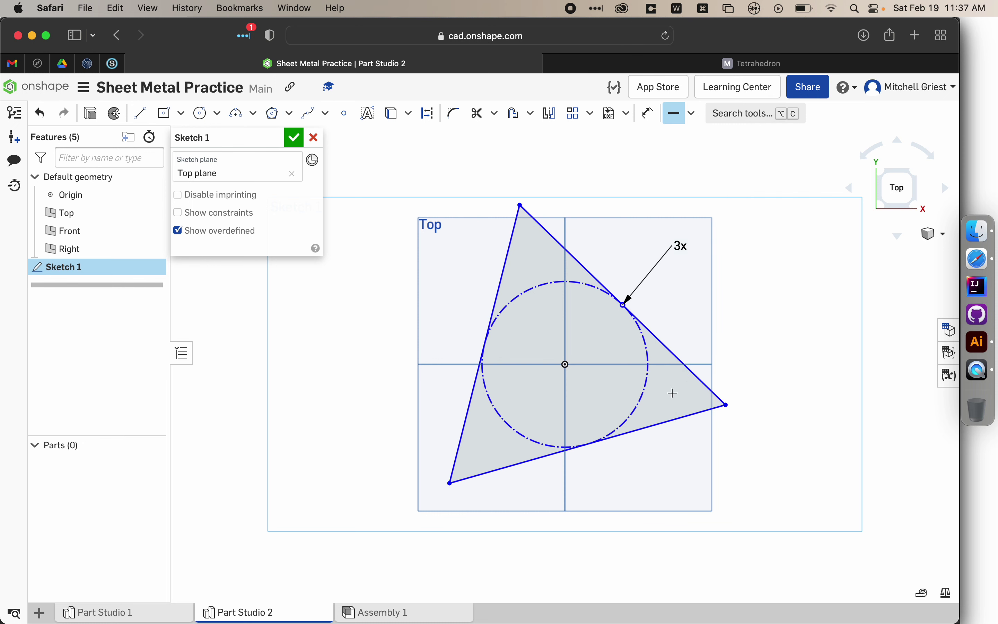
pyautogui.click(679, 418)
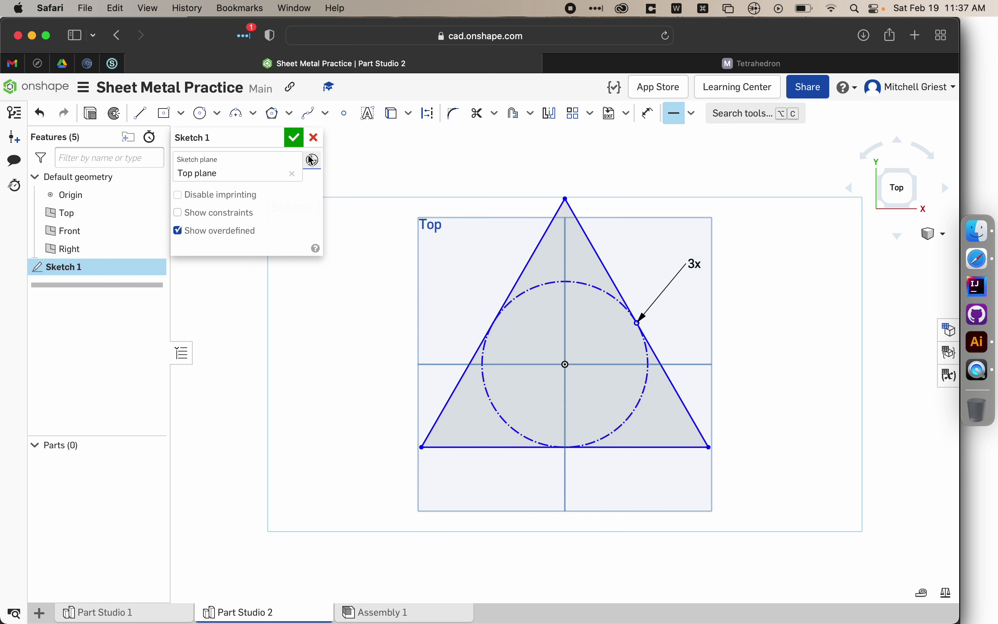
pyautogui.click(295, 138)
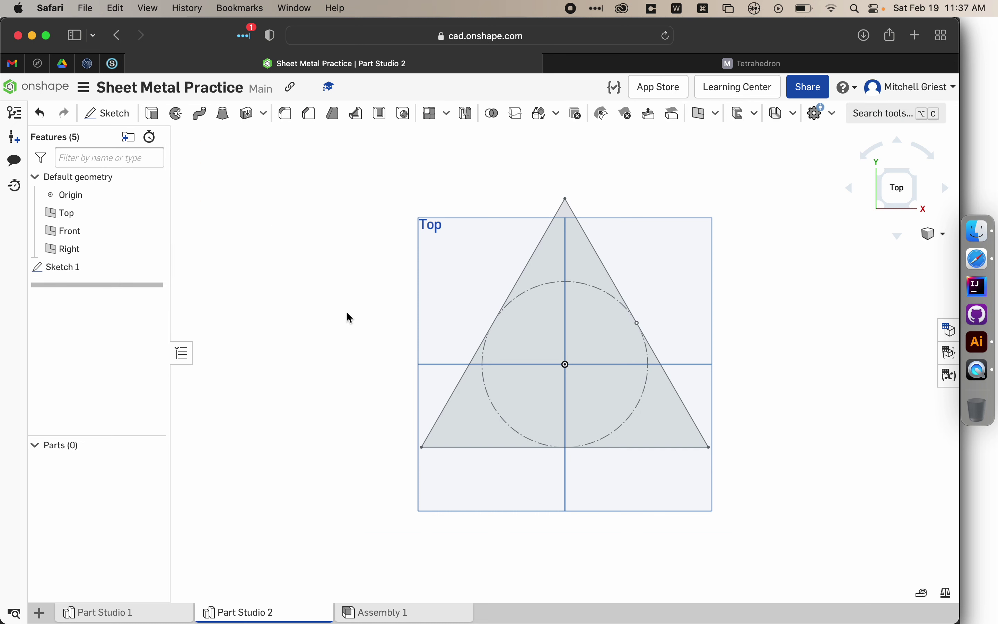
# - After consulting the Tetrahedron web page, add a 7 cm length variable named sideLenth and place it above the triangle sketch in the feature order
pyautogui.moveTo(359, 364); pyautogui.dragTo(349, 329, button='right')
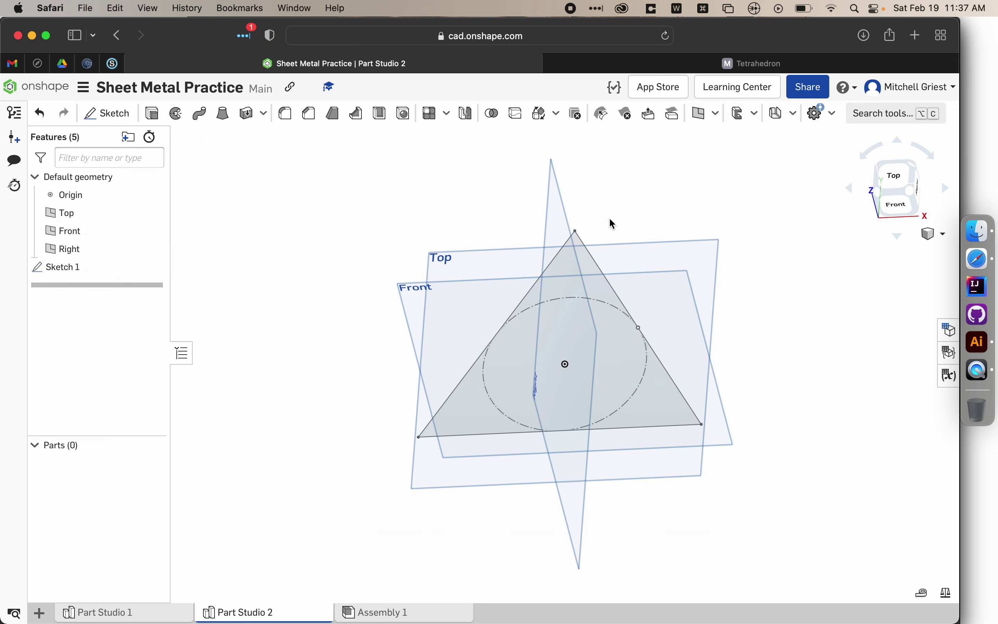
pyautogui.click(918, 185)
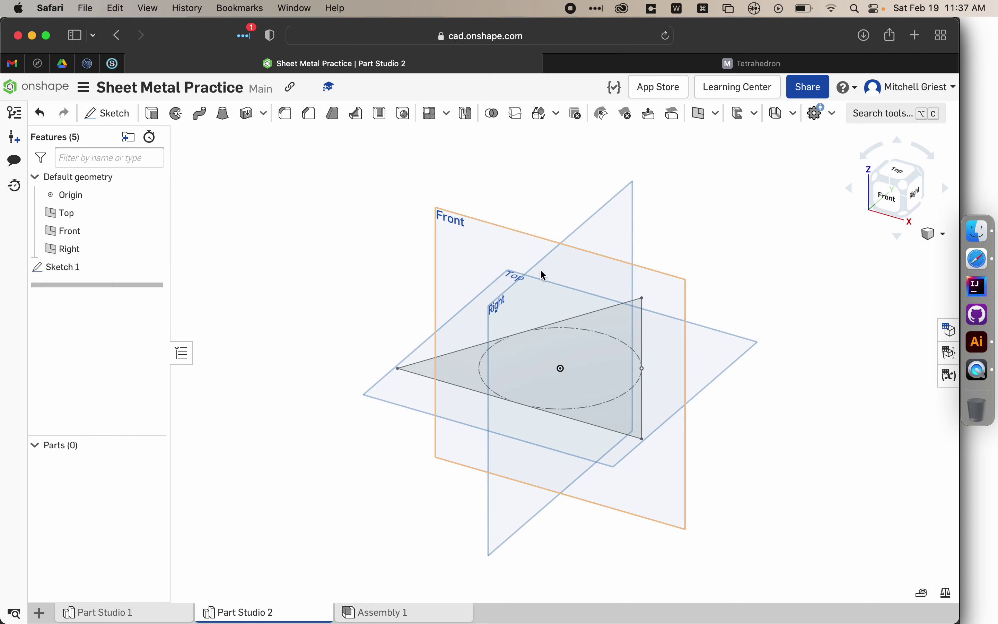
pyautogui.click(647, 65)
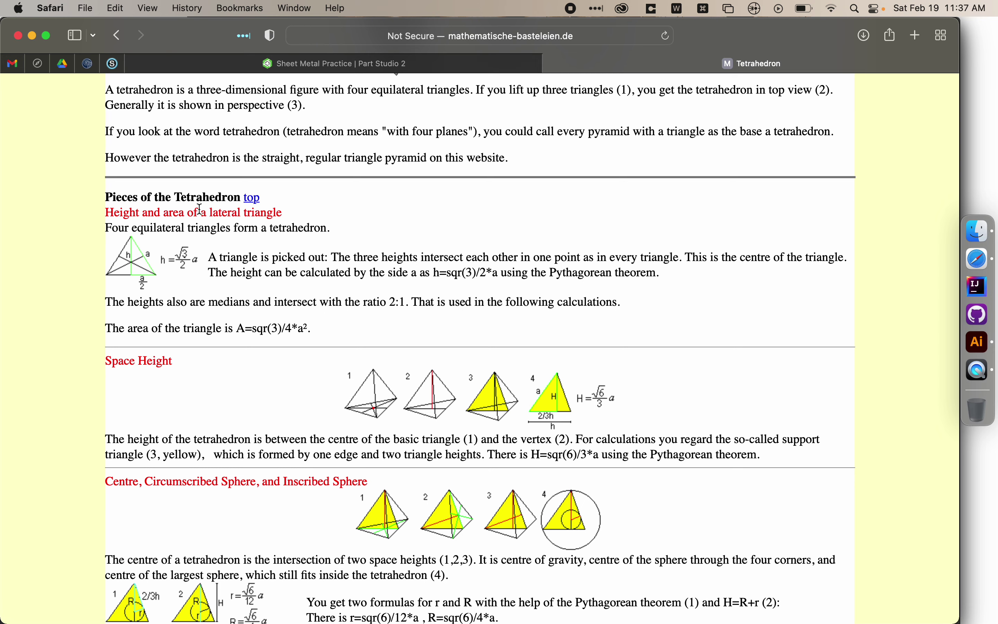
pyautogui.click(244, 71)
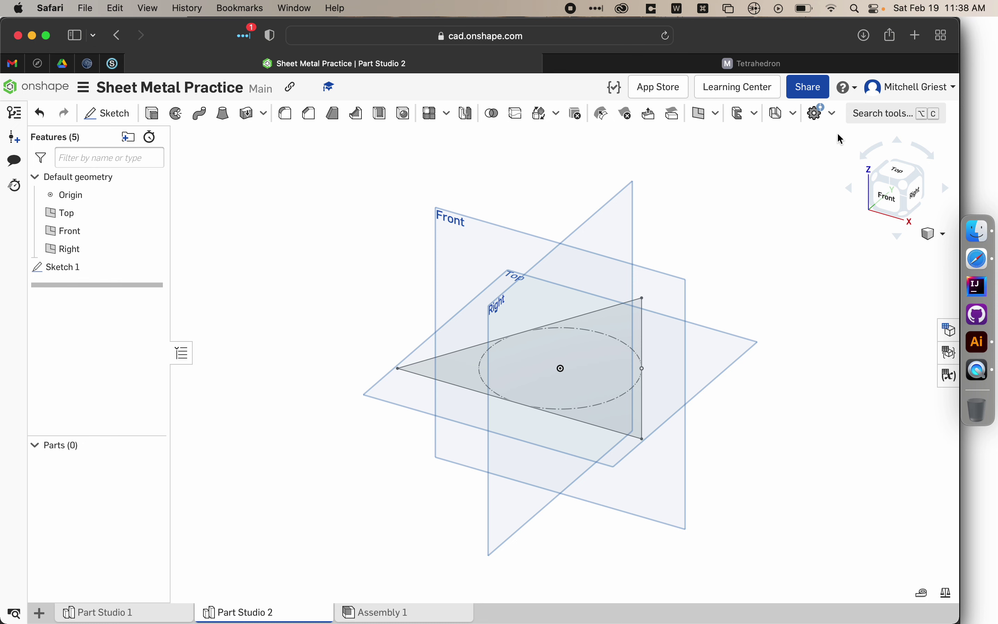
pyautogui.click(832, 119)
pyautogui.click(717, 121)
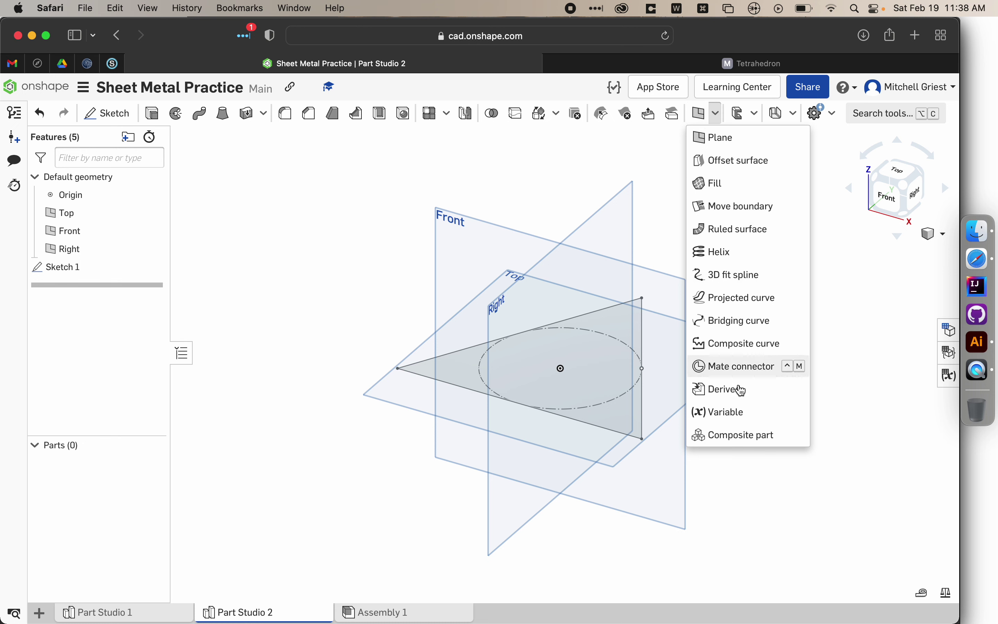
pyautogui.click(736, 413)
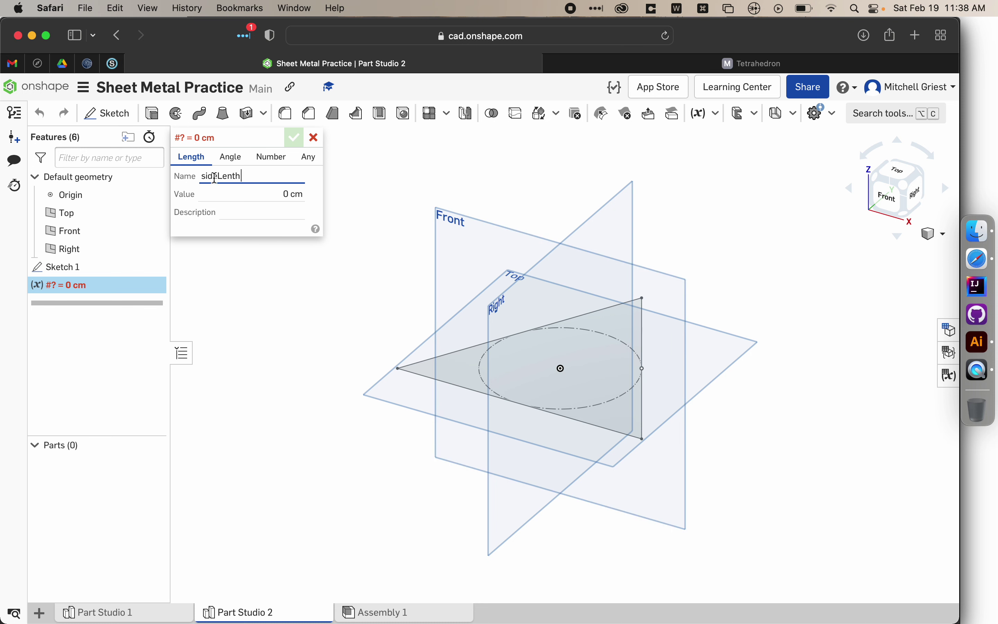
pyautogui.click(251, 191)
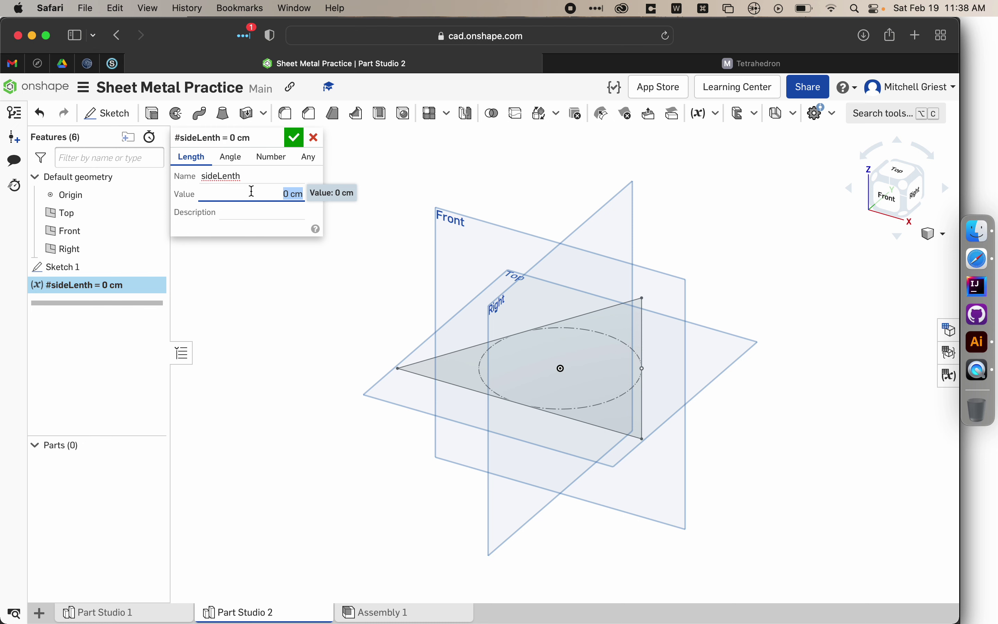
pyautogui.write('7cm')
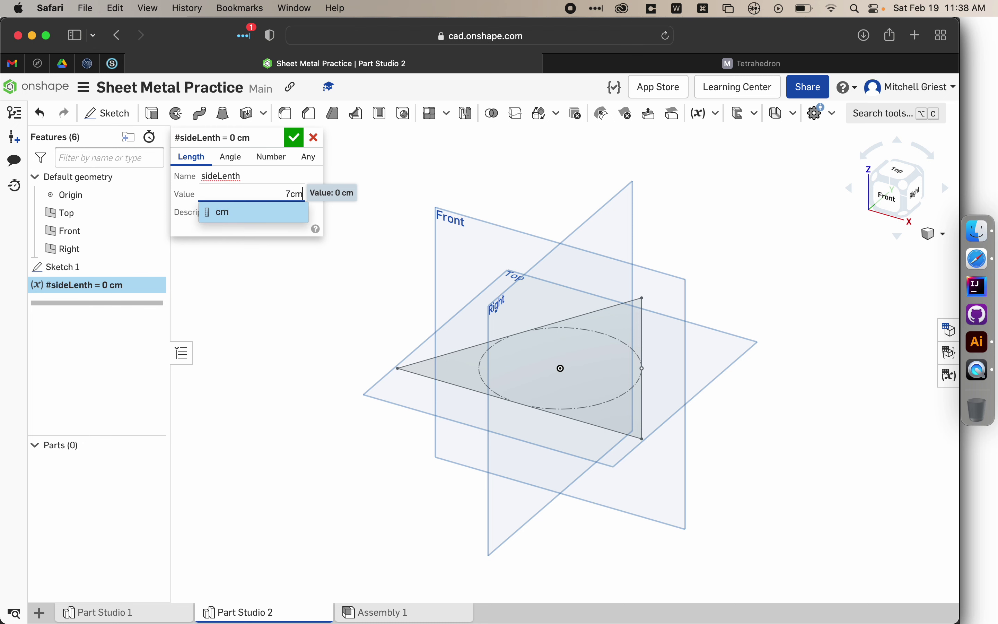
pyautogui.click(294, 138)
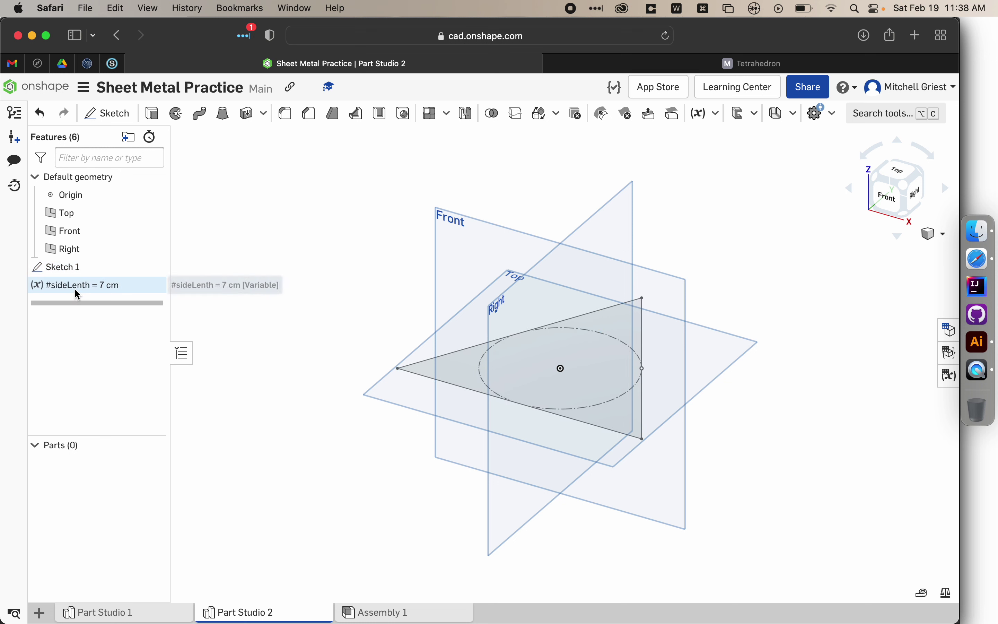
pyautogui.moveTo(75, 288); pyautogui.dragTo(73, 264)
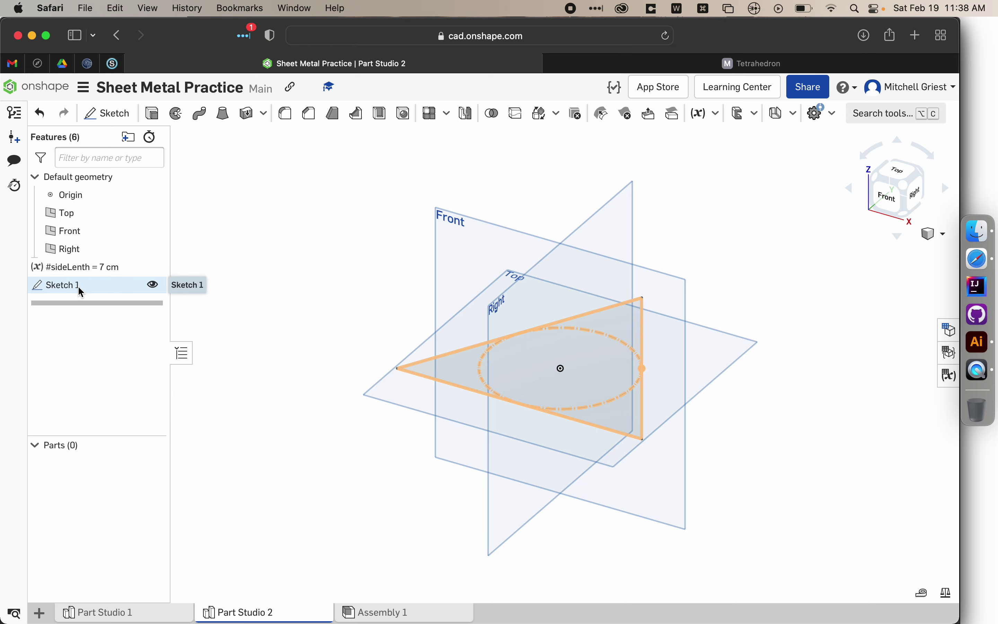
# - Look up the formula for a lateral triangle's height on the Tetrahedron web page and return to the Onshape document
pyautogui.click(750, 63)
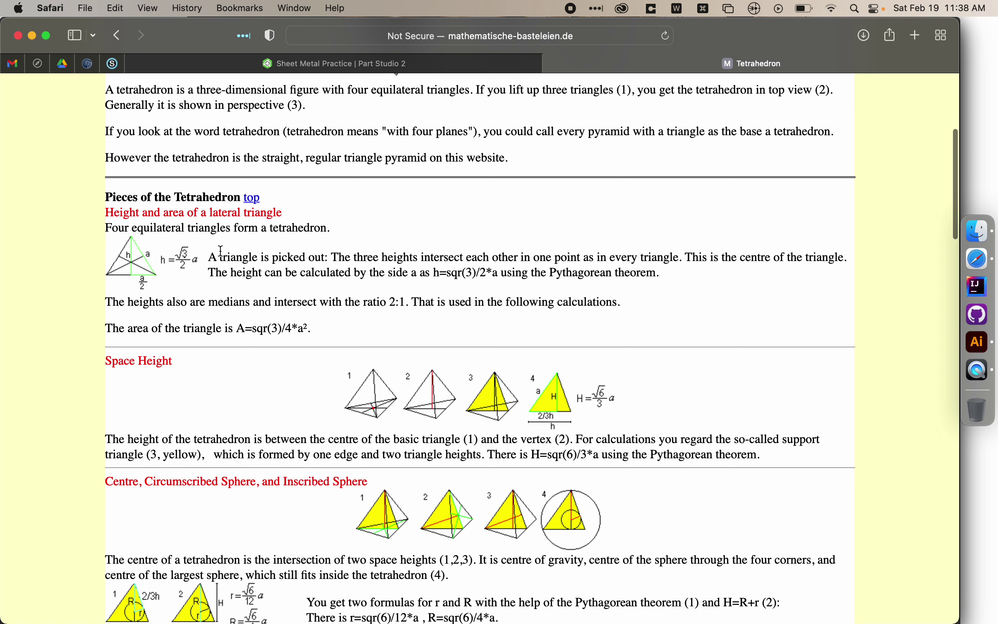
pyautogui.moveTo(447, 273); pyautogui.dragTo(462, 273)
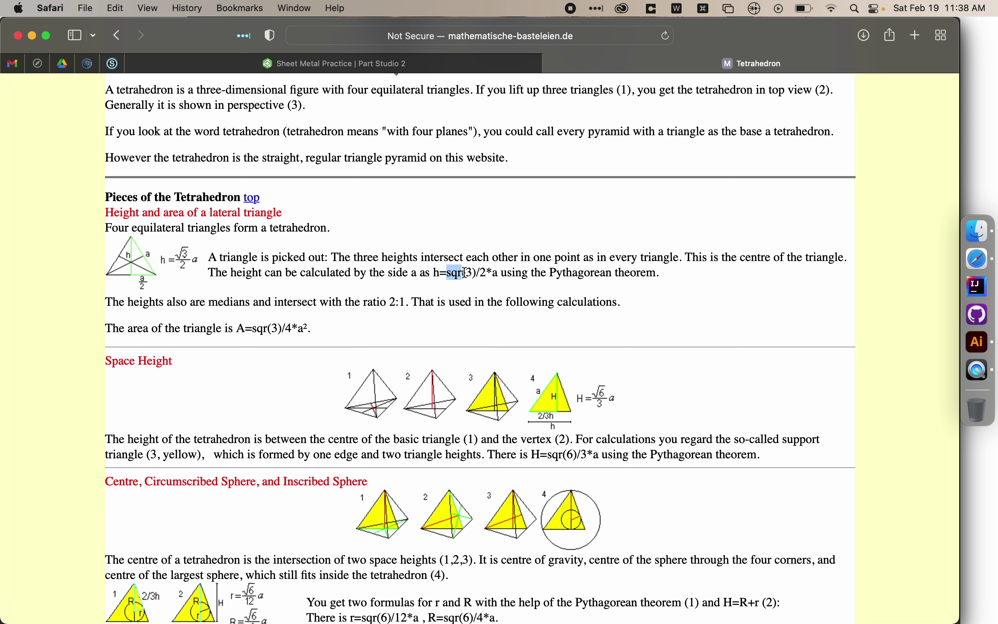
pyautogui.click(499, 66)
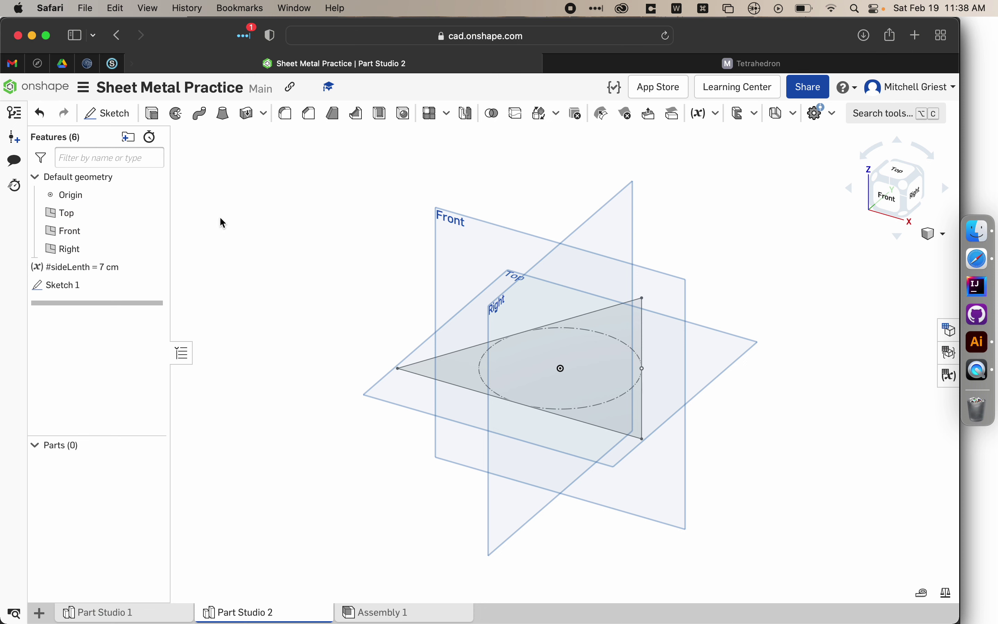
# - Add a length variable named height with the value sqrt(3)/2*#sideLenth and place it directly above the triangle sketch in the feature order
pyautogui.click(703, 114)
pyautogui.write('height')
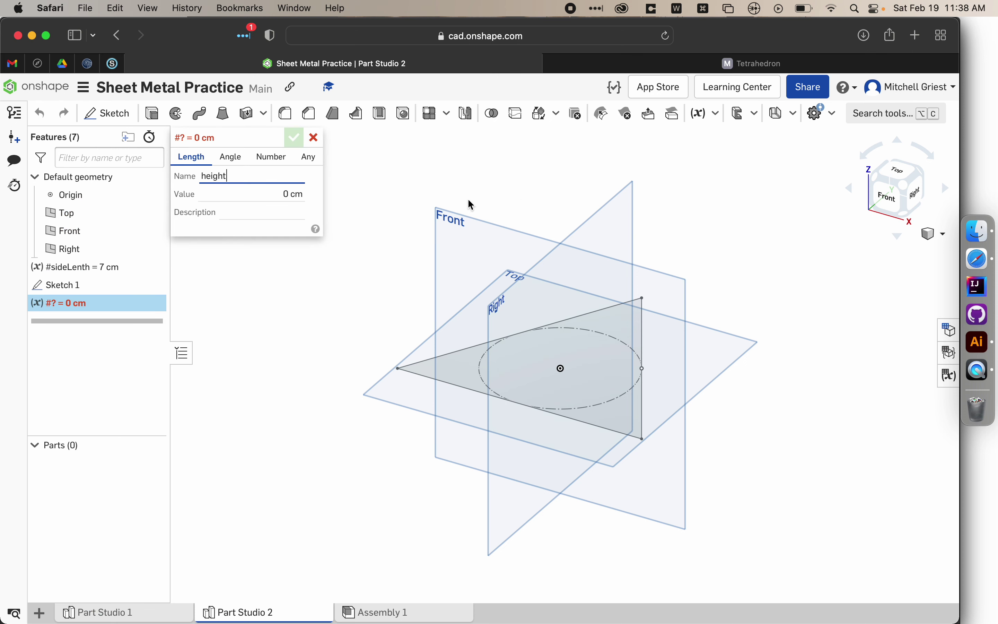
pyautogui.click(276, 195)
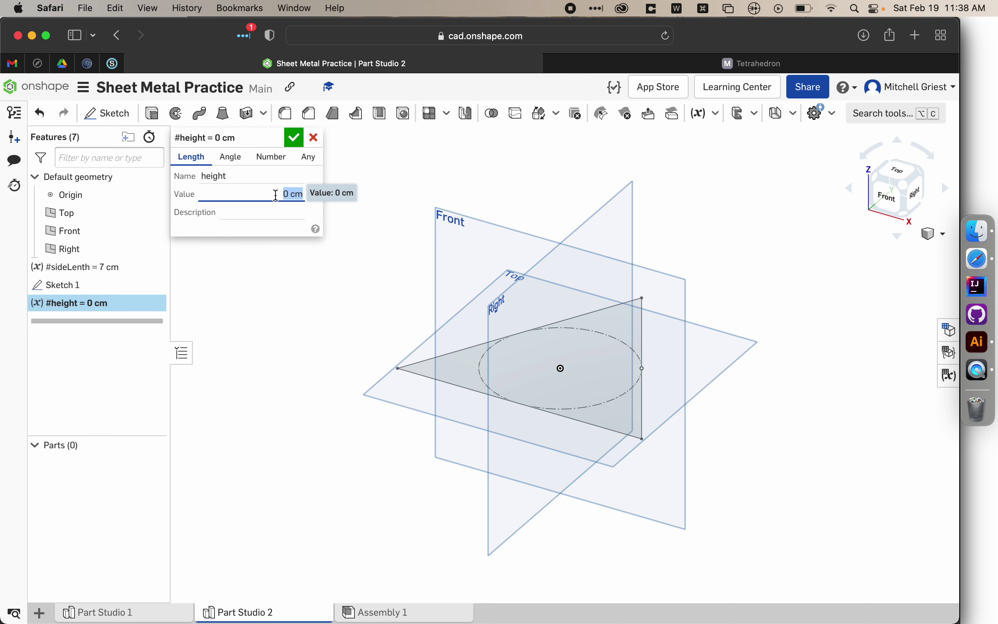
pyautogui.write('sqrt(')
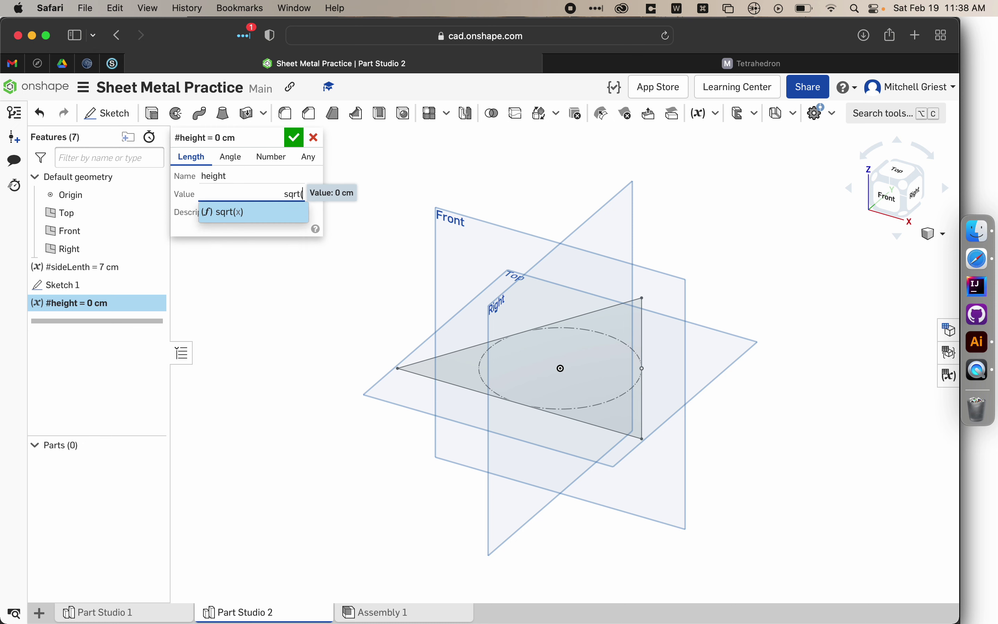
pyautogui.write('3)')
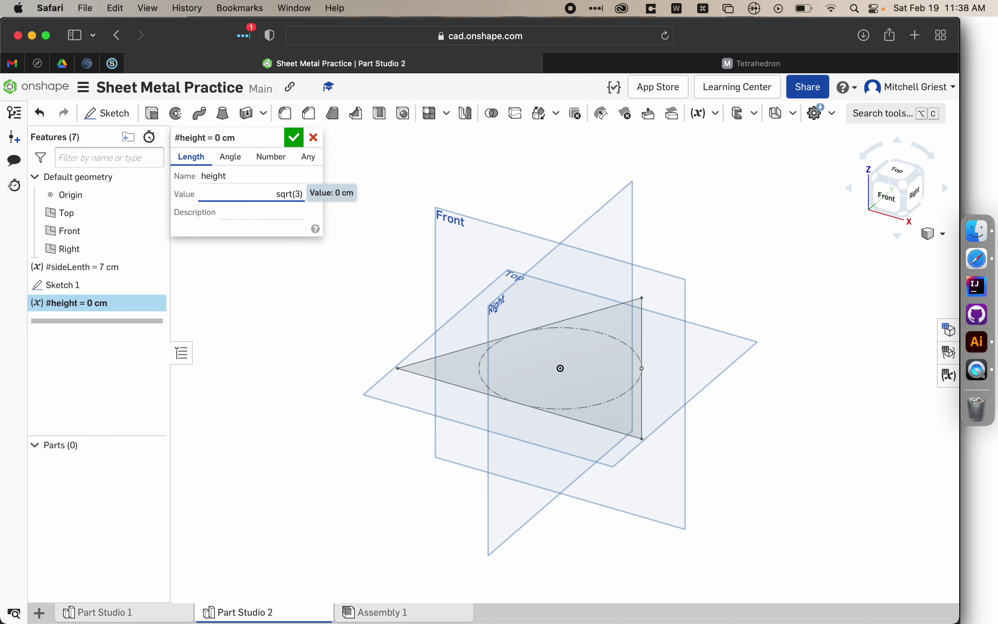
pyautogui.write('/2*')
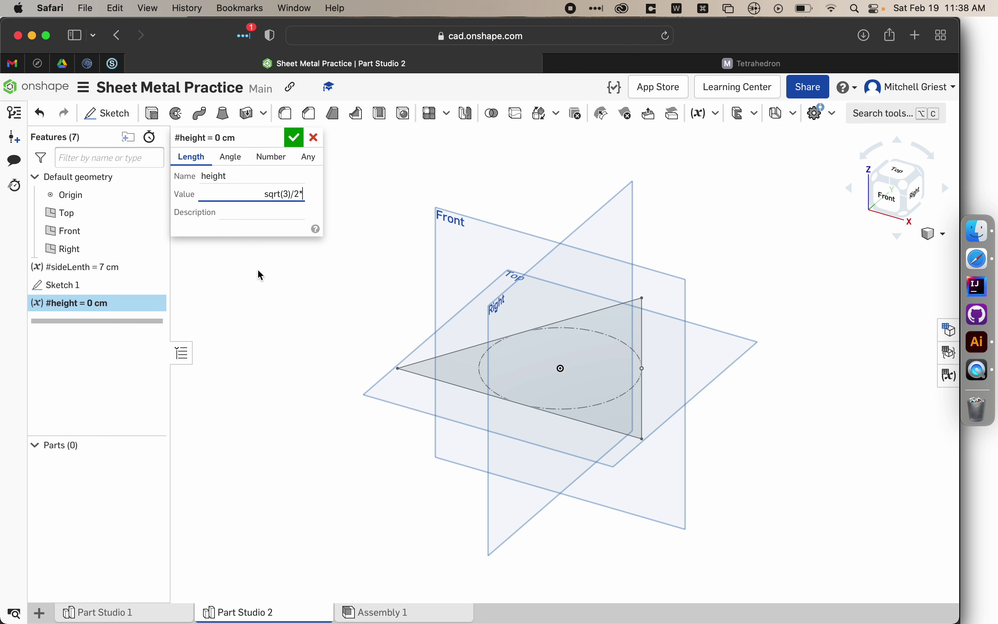
pyautogui.write('#')
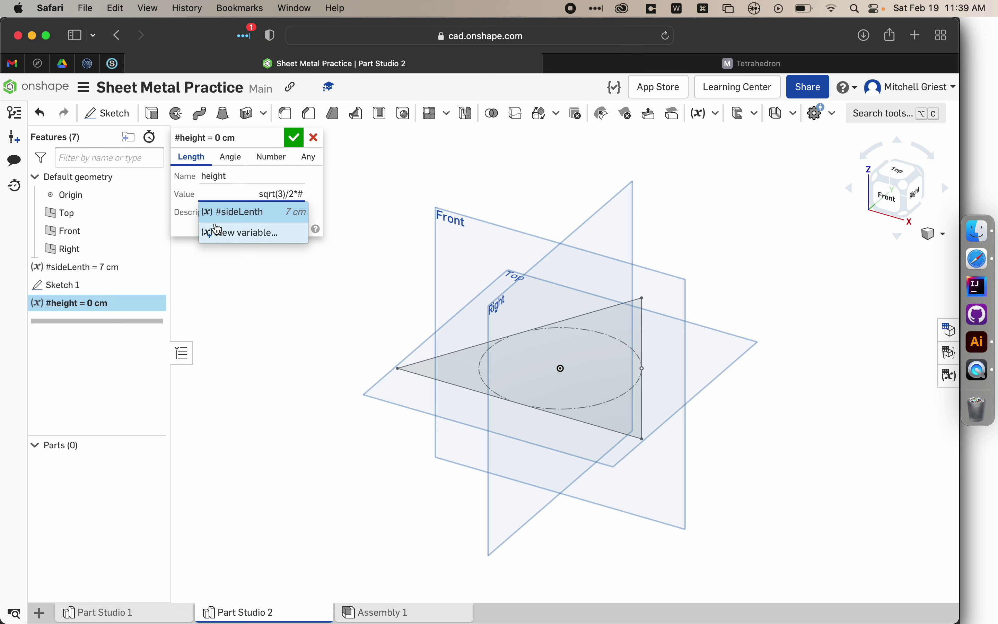
pyautogui.click(234, 212)
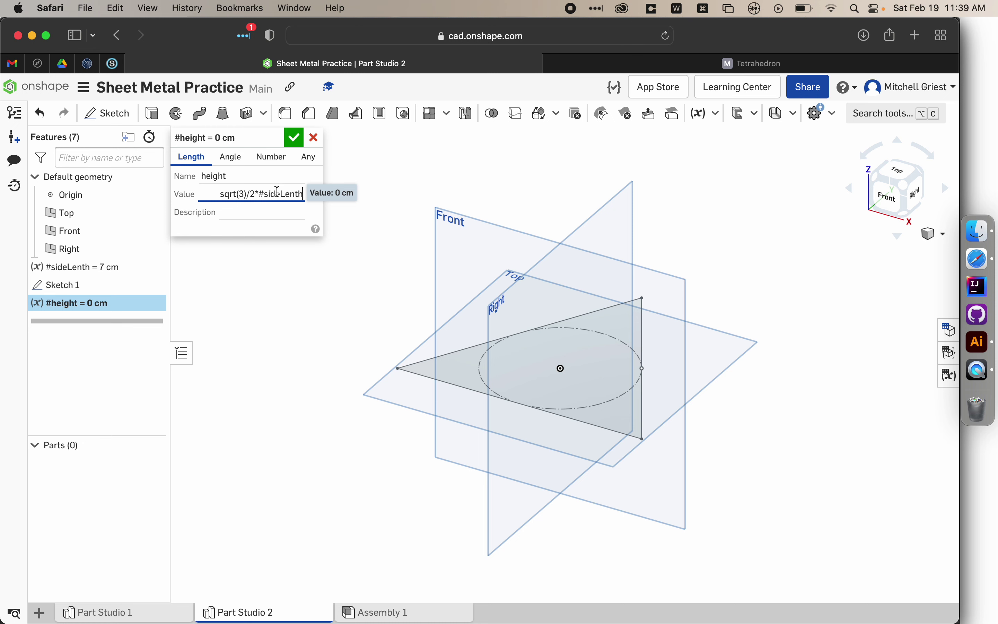
pyautogui.click(294, 143)
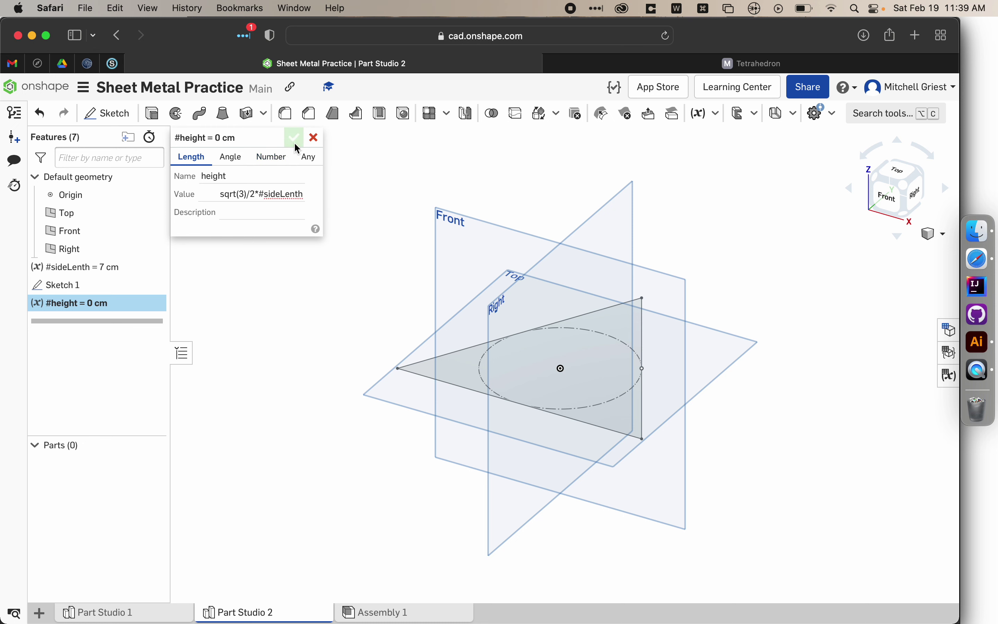
pyautogui.moveTo(117, 303); pyautogui.dragTo(116, 266)
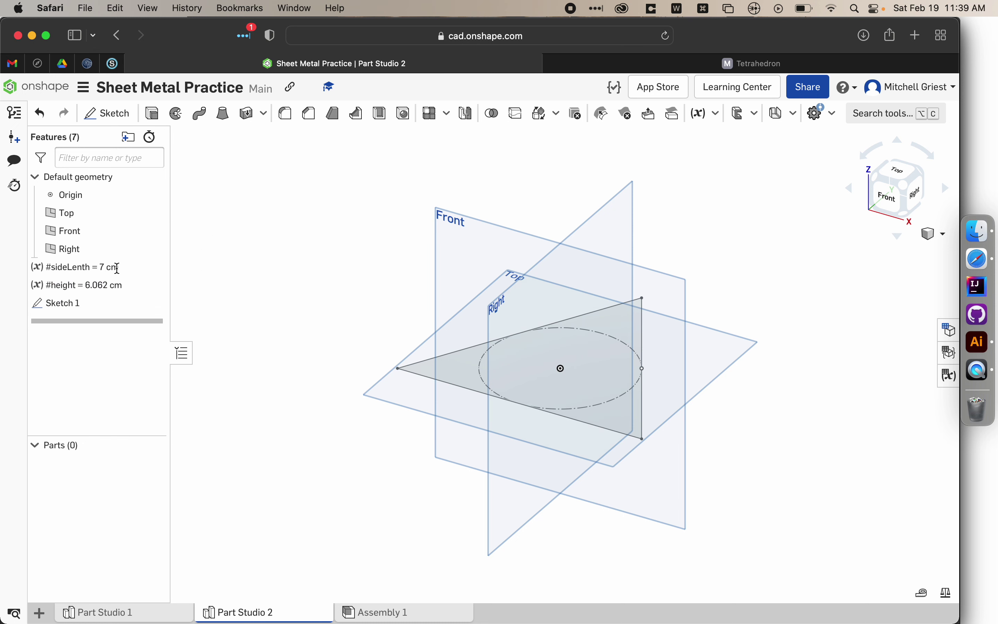
# - Check the workspace's default length unit and accept the unit settings
pyautogui.click(83, 91)
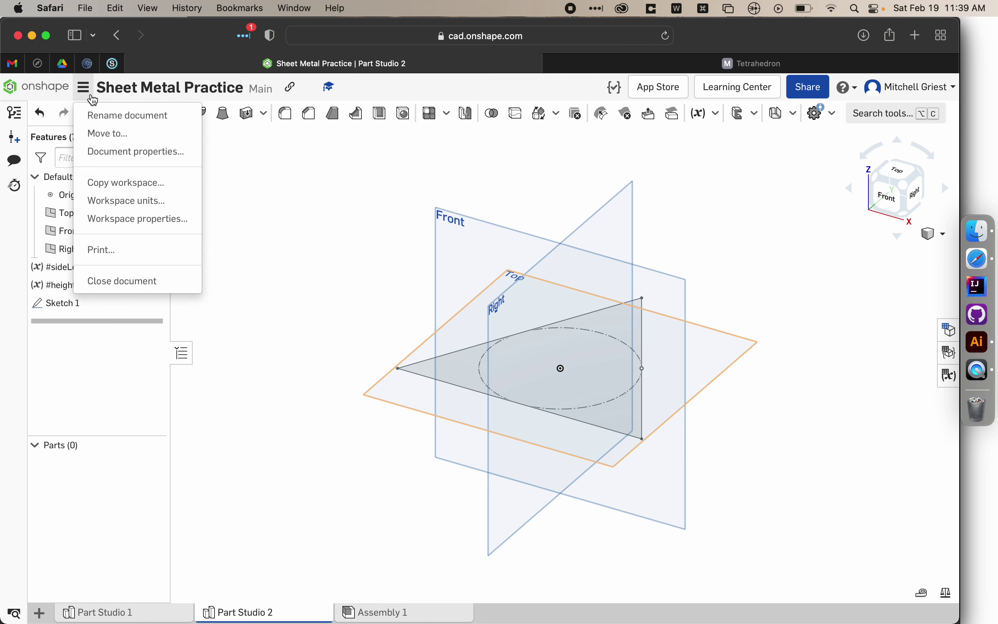
pyautogui.click(113, 201)
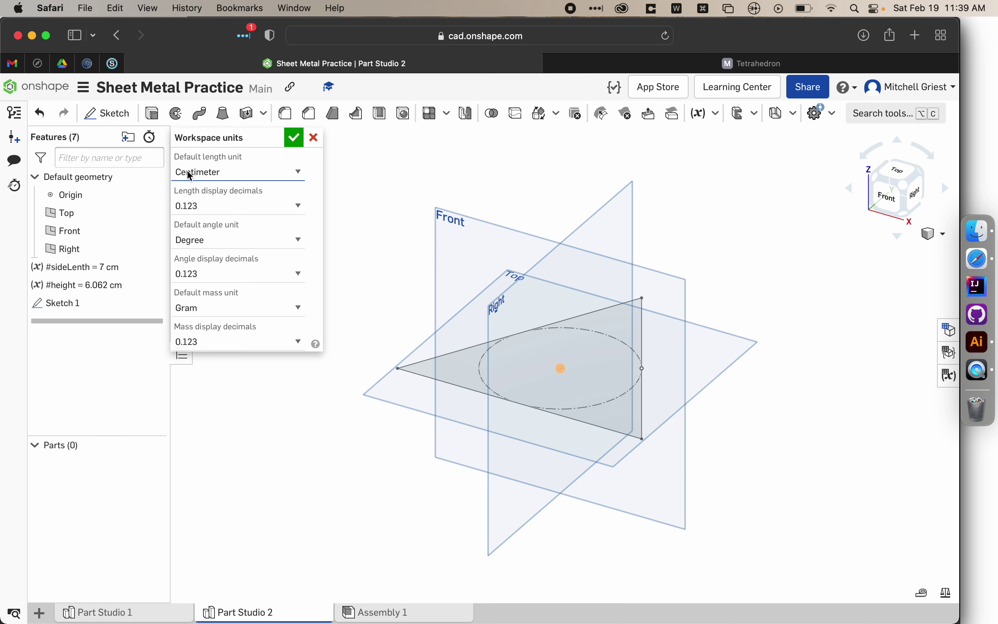
pyautogui.click(294, 137)
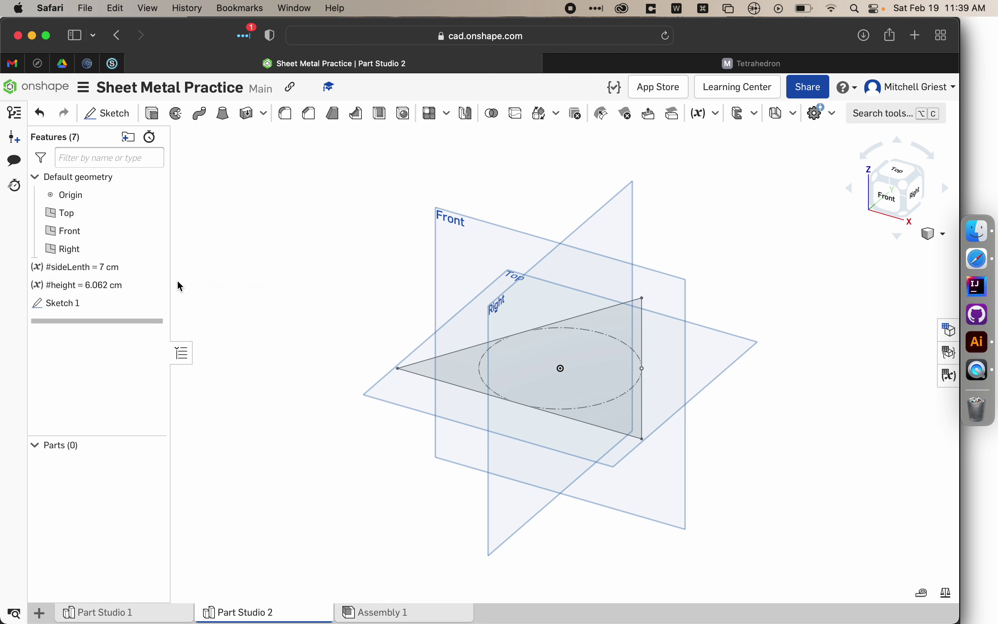
# - Reopen the triangle sketch face-on and dimension the triangle's lower edge with the variable #sideLenth
pyautogui.doubleClick(89, 304)
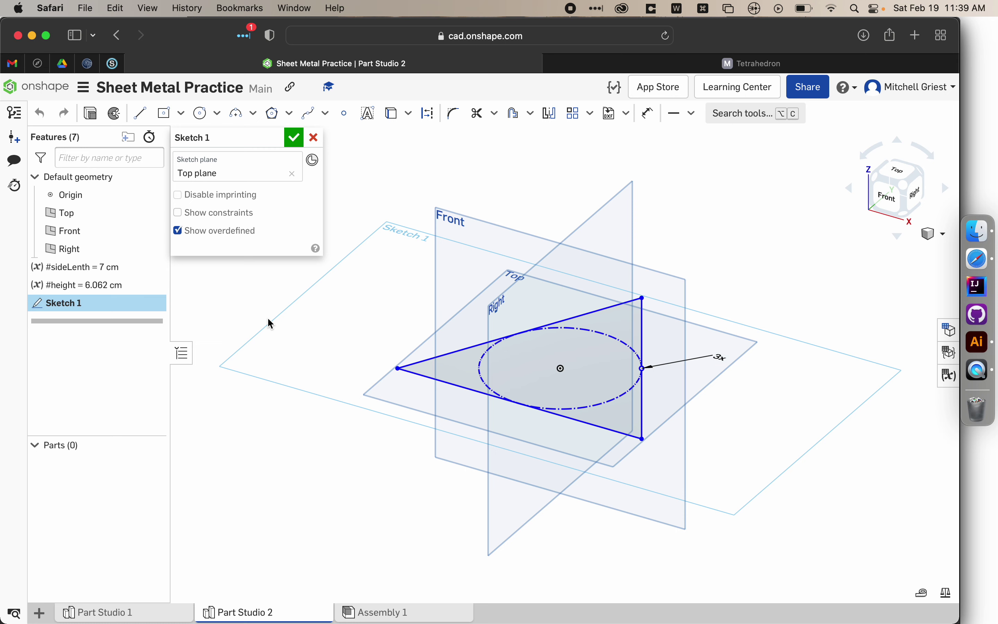
pyautogui.press('n')
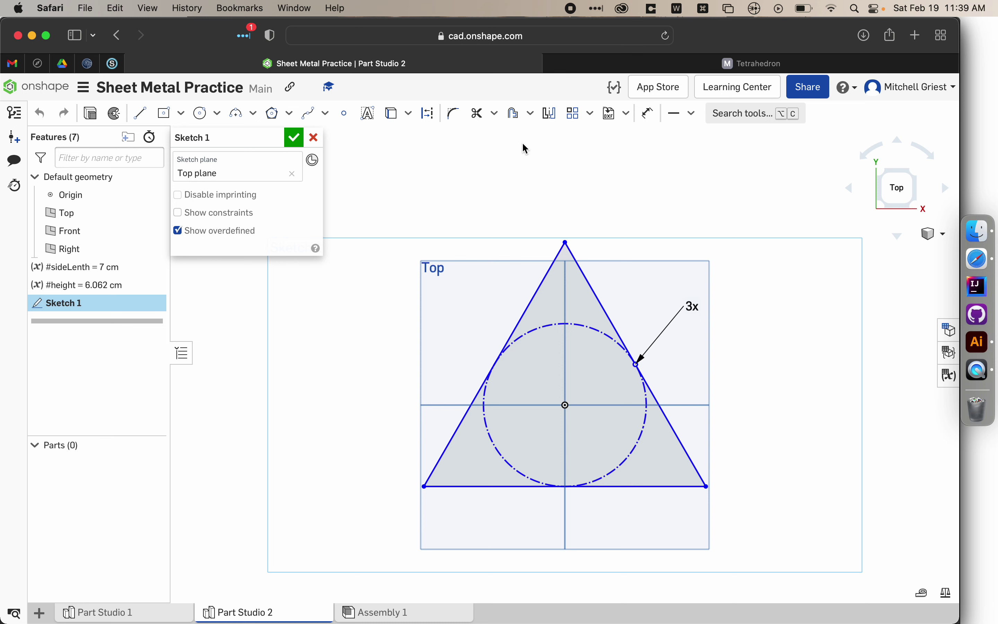
pyautogui.press('q')
pyautogui.click(643, 487)
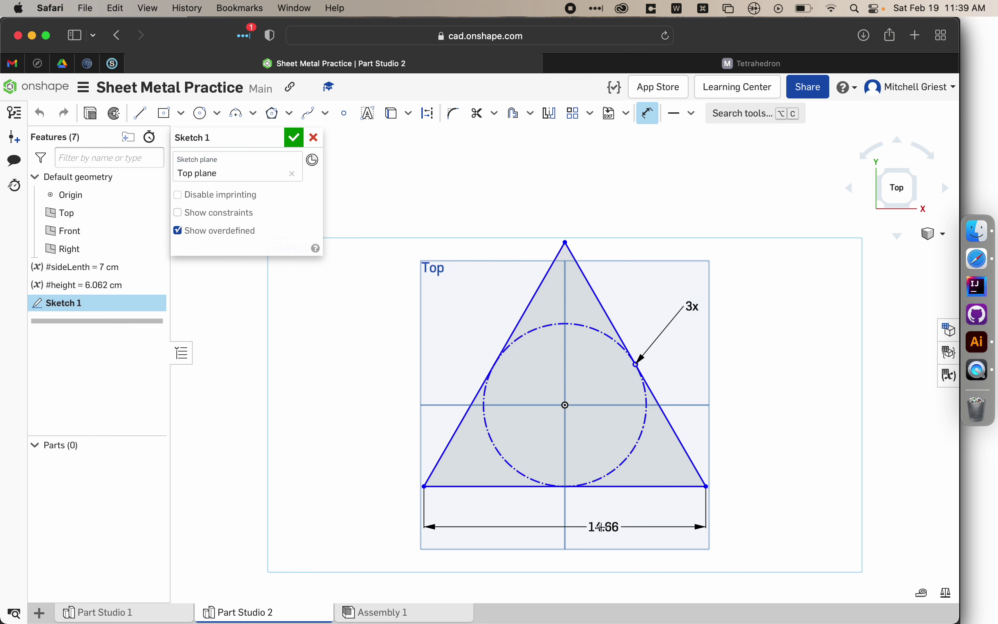
pyautogui.click(602, 526)
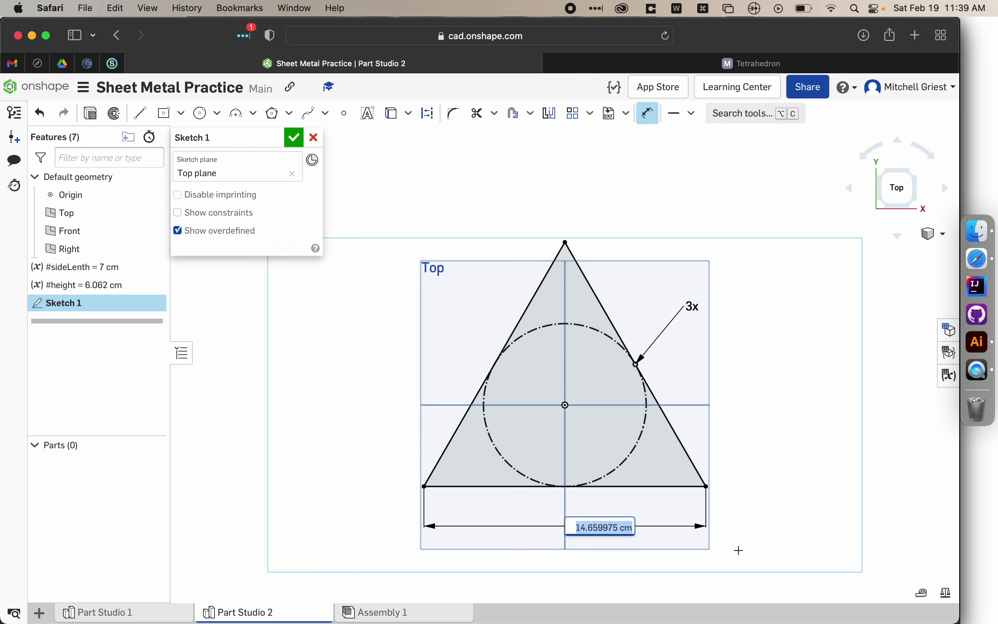
pyautogui.write('#')
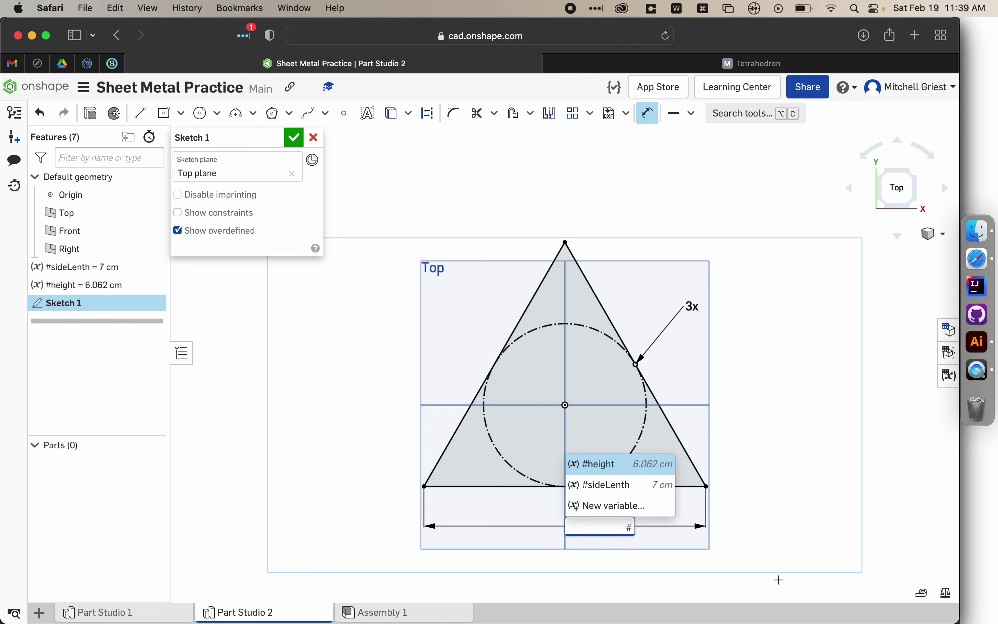
pyautogui.click(603, 485)
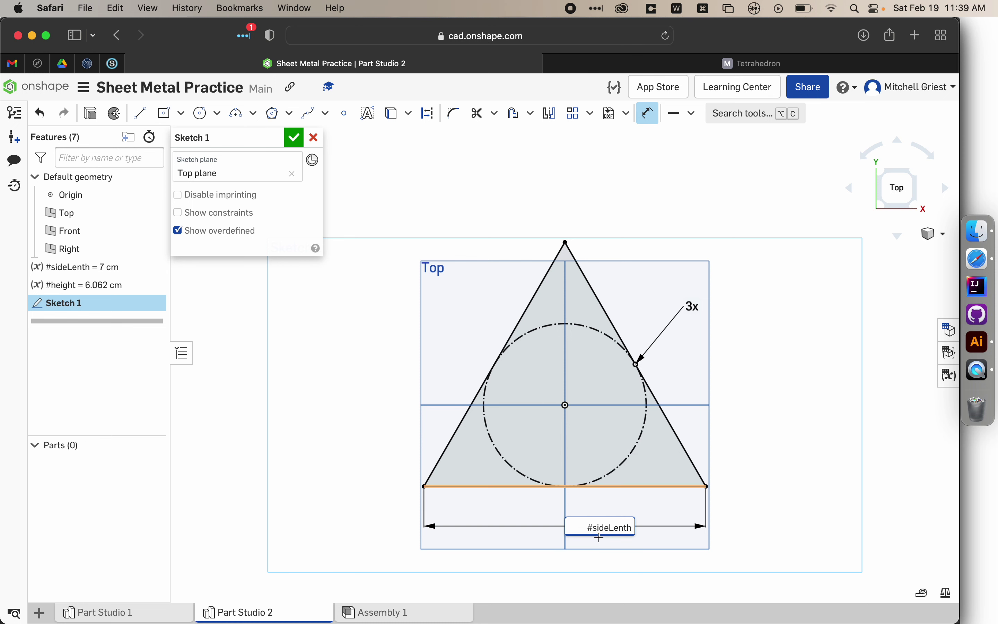
pyautogui.press('Return')
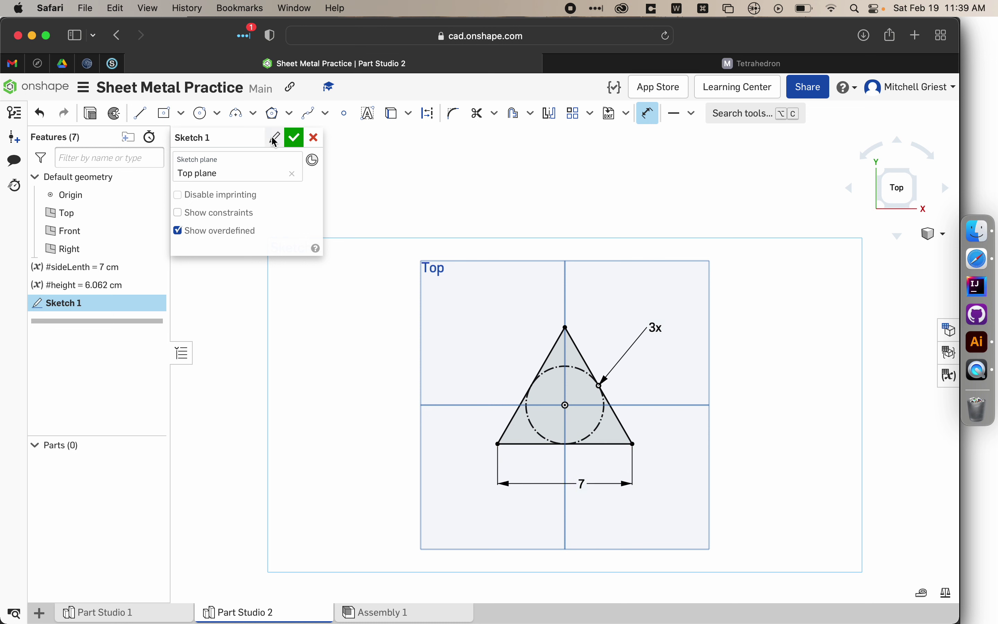
# - Rename the triangle sketch as Triangular Base and accept it
pyautogui.click(230, 141)
pyautogui.write('Triangular Base')
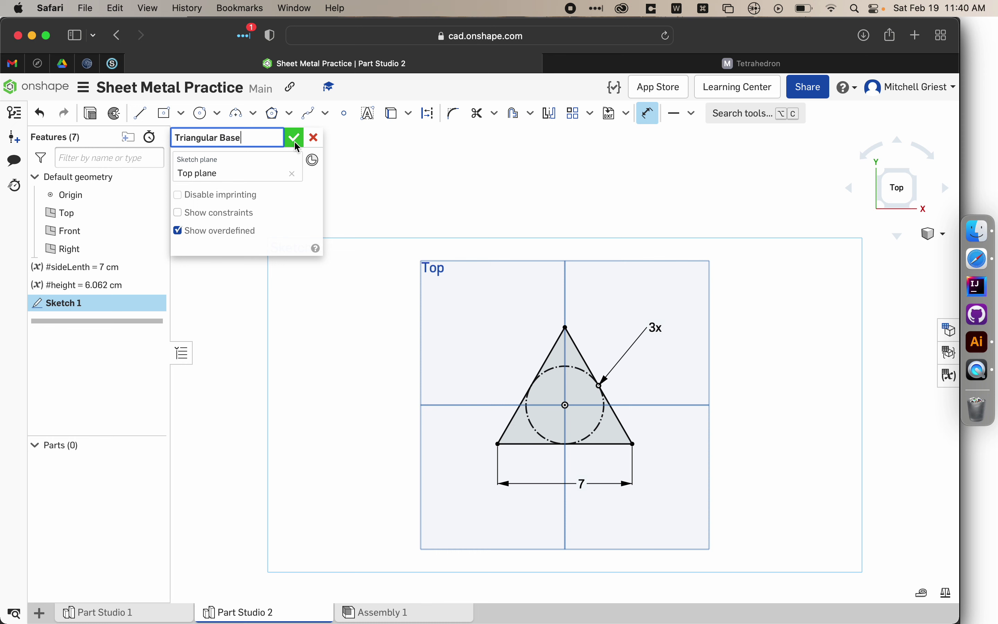
pyautogui.click(294, 138)
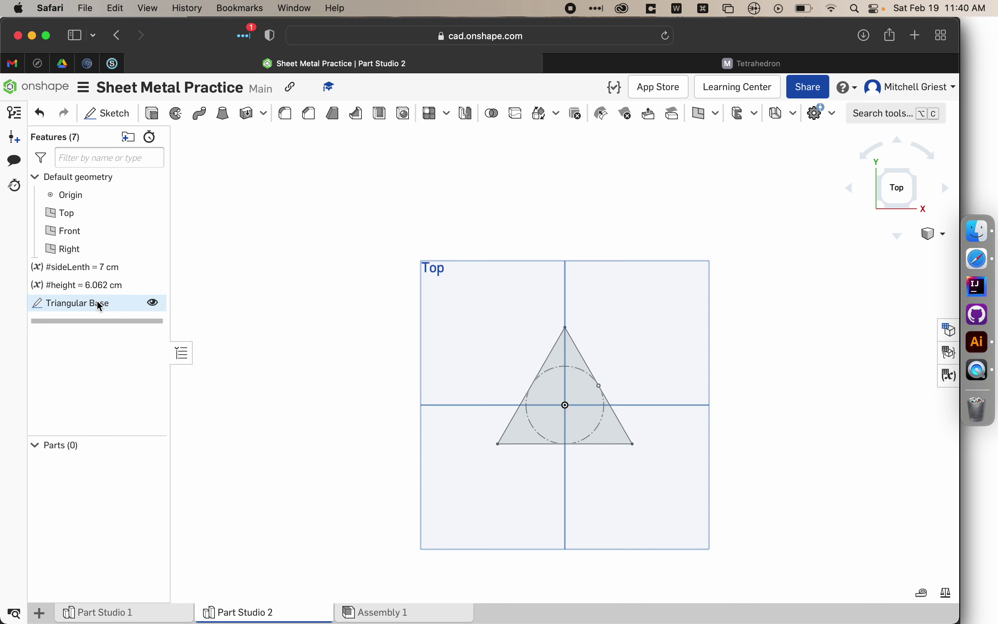
# - Start a new sketch on the Front plane and view it face-on
pyautogui.hotkey('shift', '7')
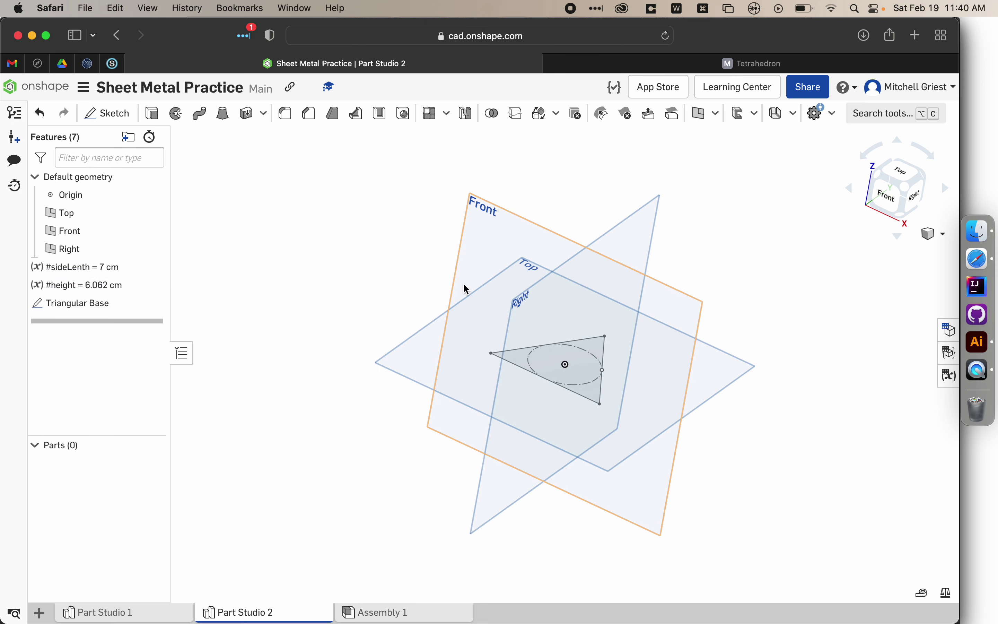
pyautogui.click(514, 241)
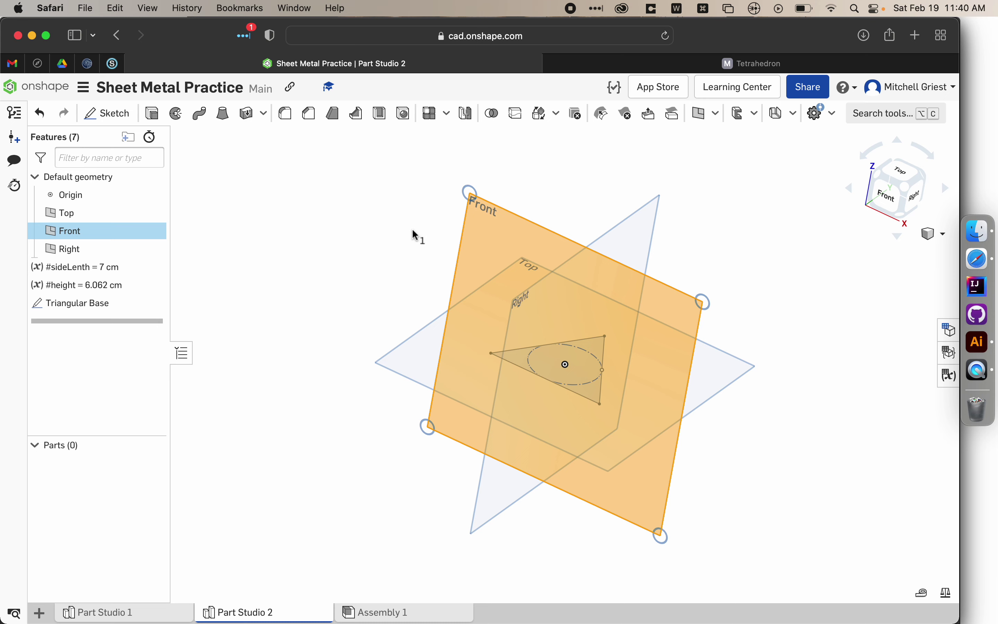
pyautogui.moveTo(413, 234)
pyautogui.mouseDown(button='right')
pyautogui.moveTo(362, 222)
pyautogui.moveTo(408, 227)
pyautogui.mouseUp(button='right')
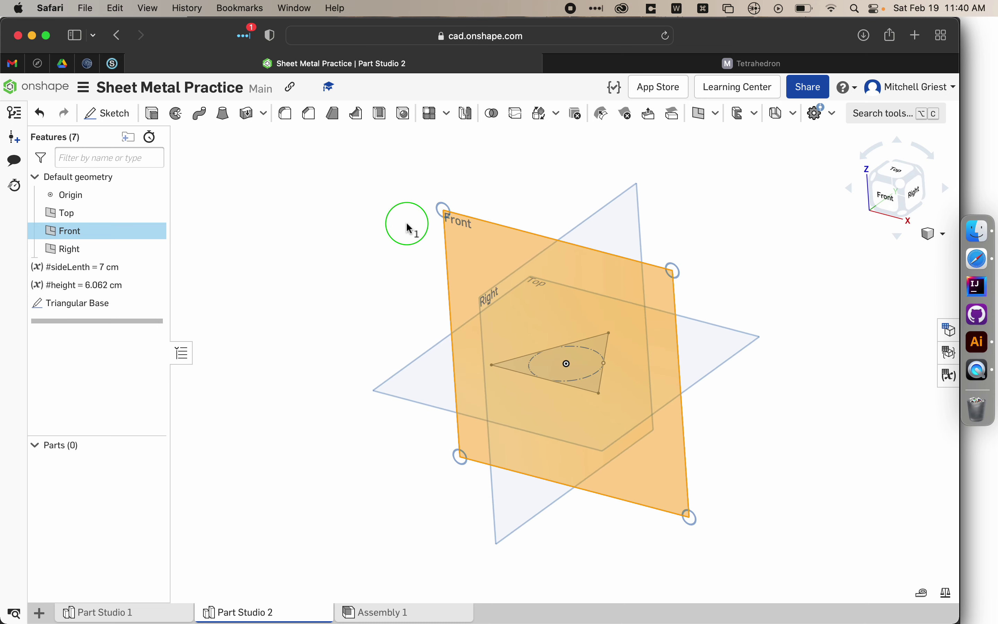
pyautogui.click(107, 113)
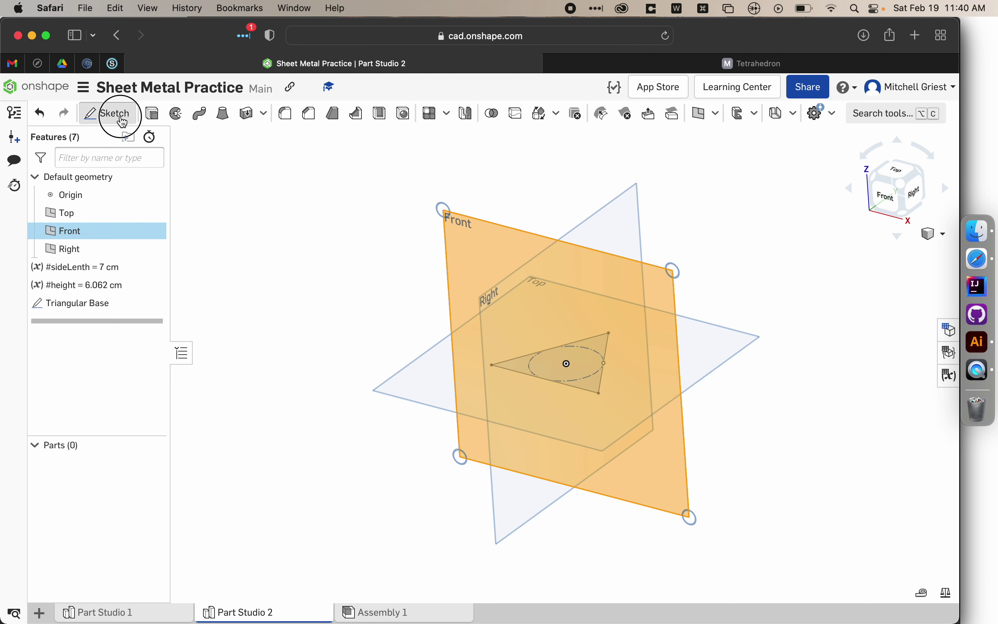
pyautogui.press('n')
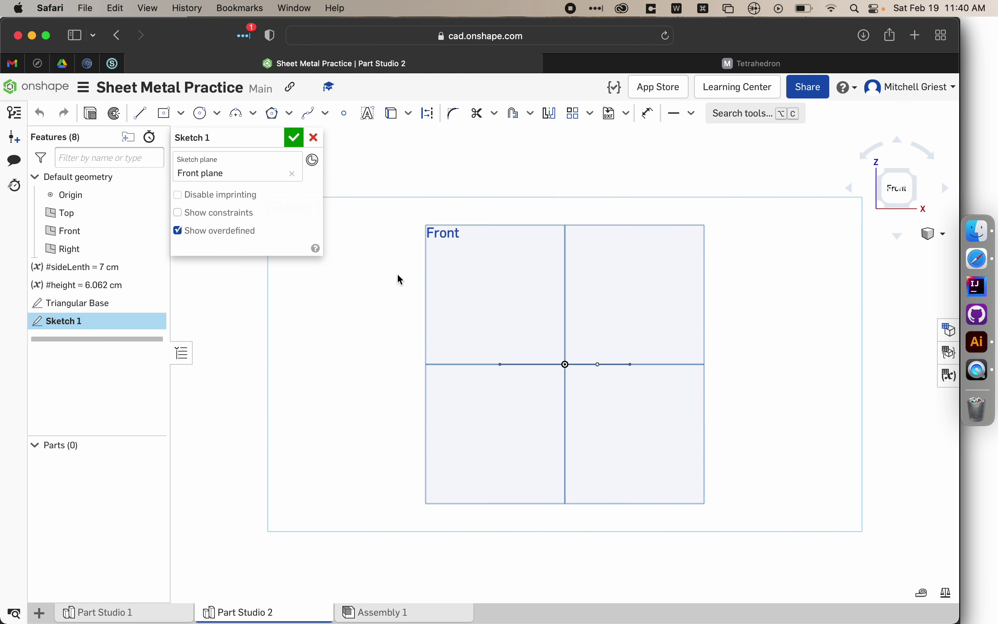
# - Place a sketch point directly above the origin, vertically aligned with it
pyautogui.click(344, 117)
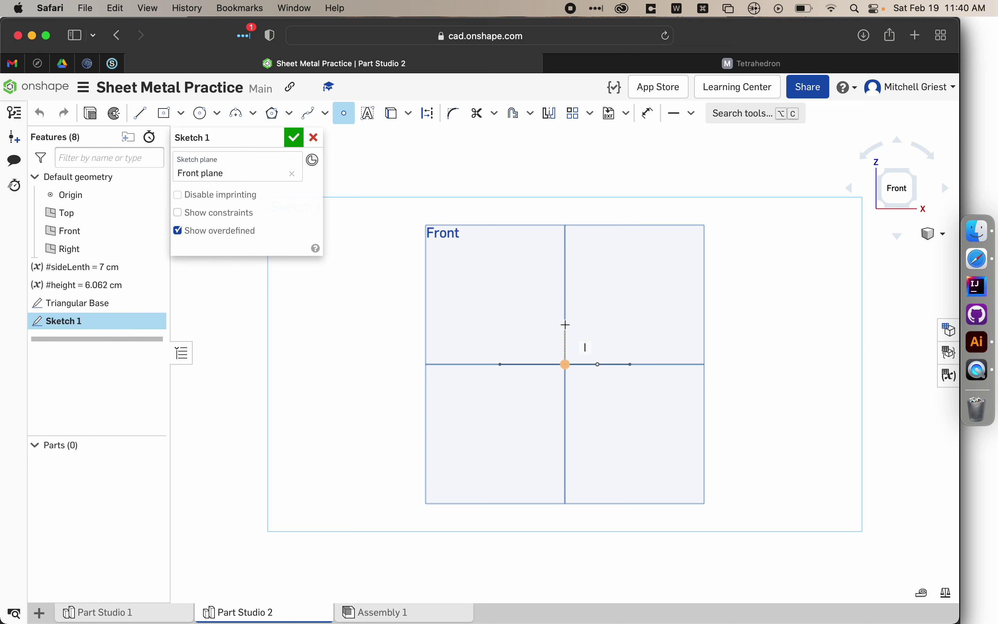
pyautogui.click(563, 302)
pyautogui.click(345, 113)
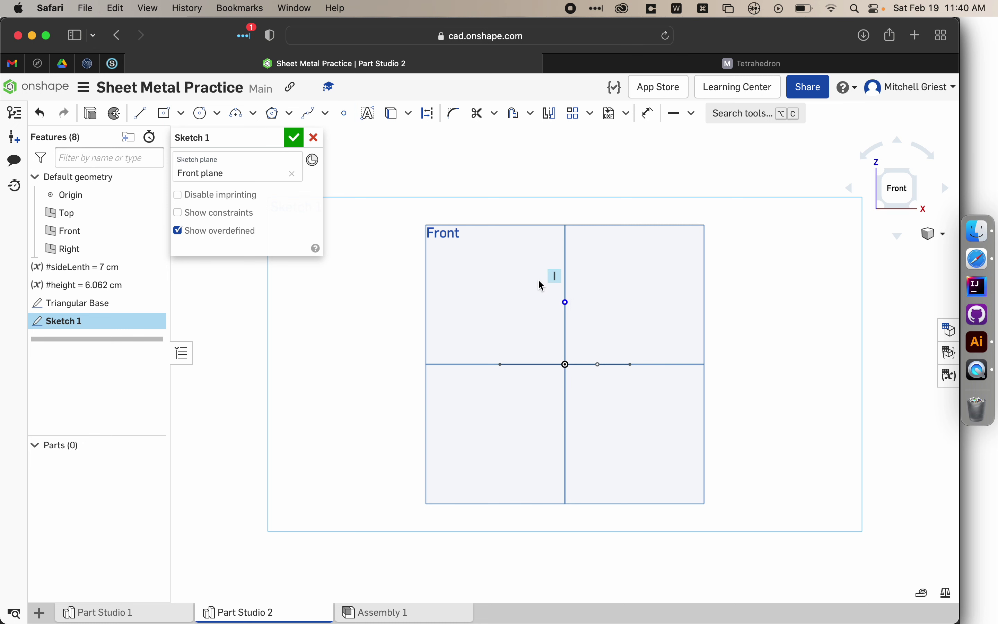
# - Dimension the sketch point's vertical distance above the base line with the variable #height
pyautogui.scroll(3, 598, 325)
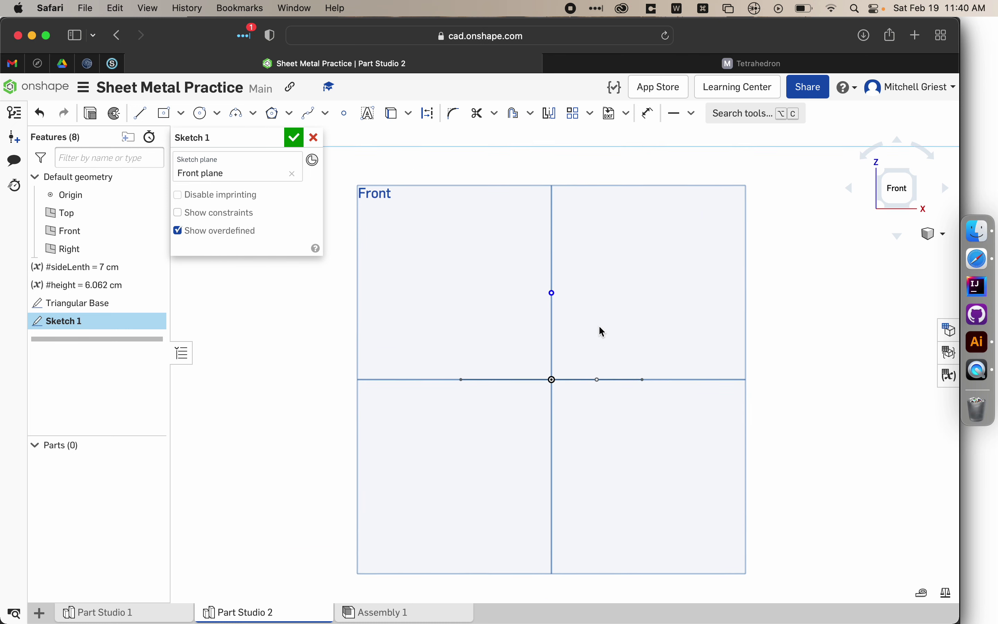
pyautogui.scroll(5, 599, 327)
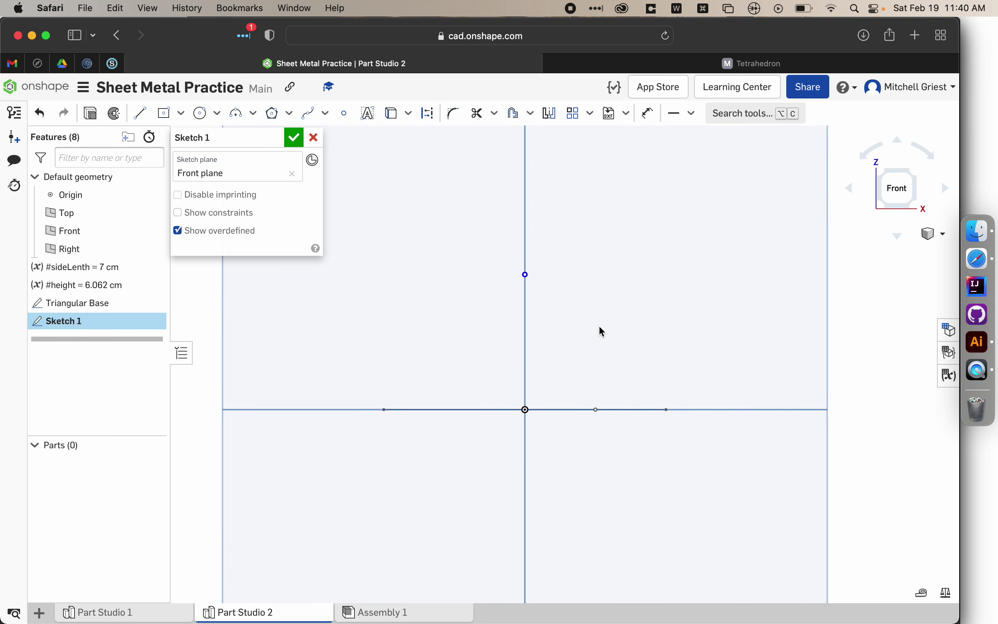
pyautogui.scroll(2, 599, 325)
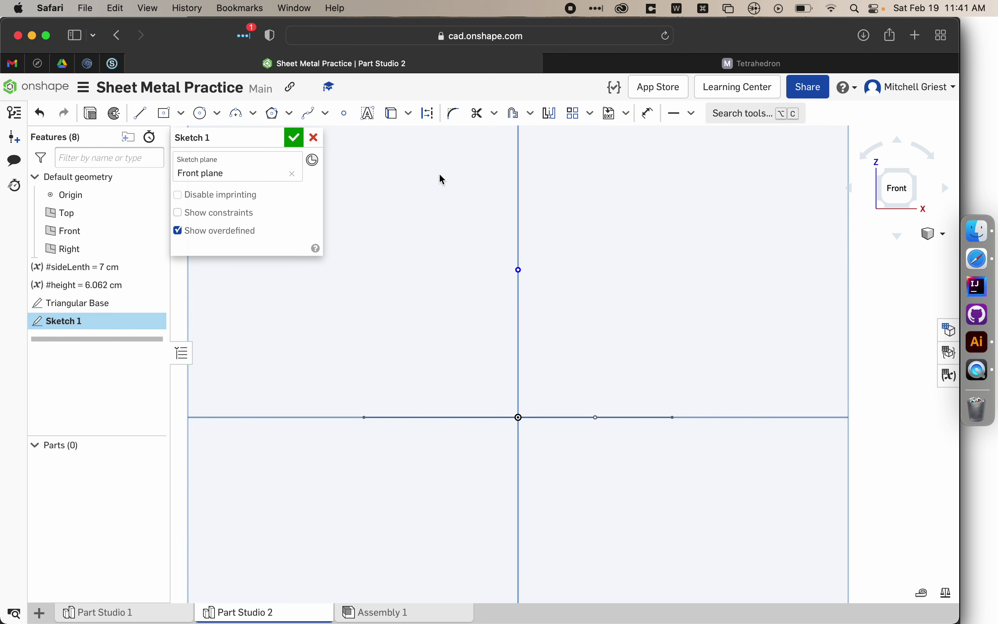
pyautogui.press('d')
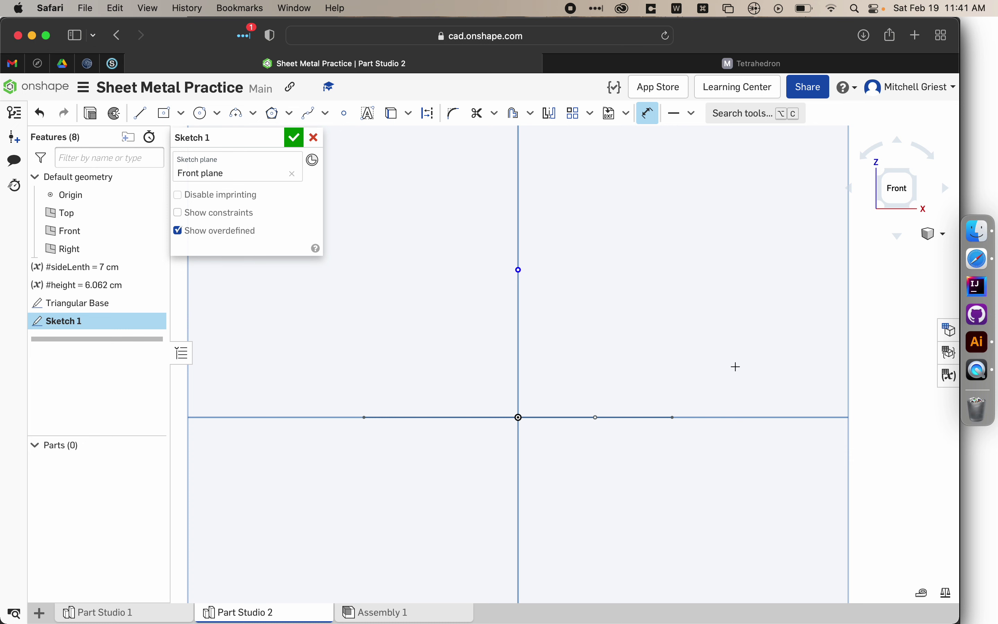
pyautogui.click(723, 417)
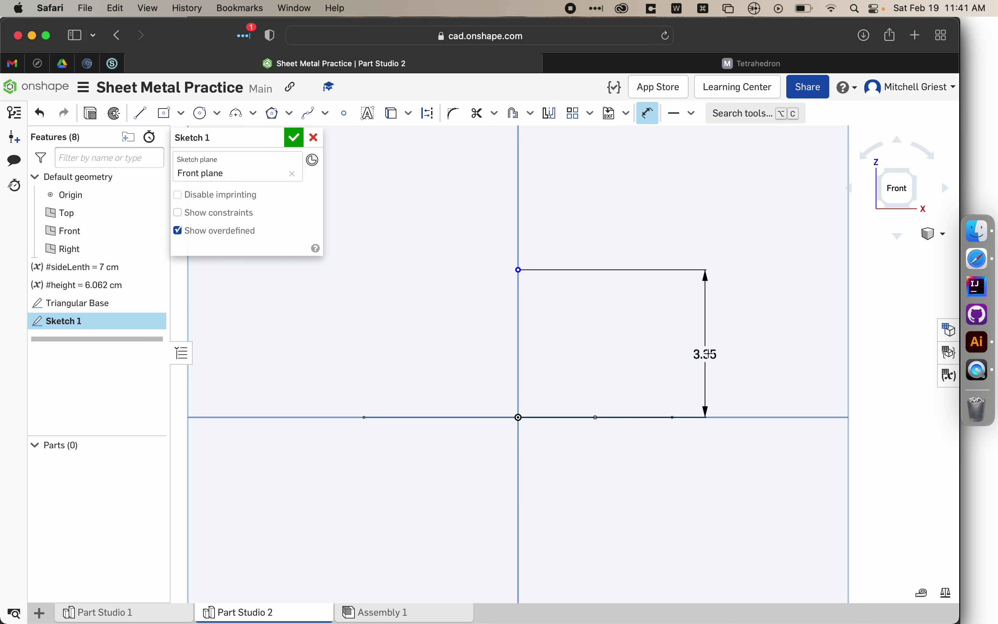
pyautogui.click(717, 349)
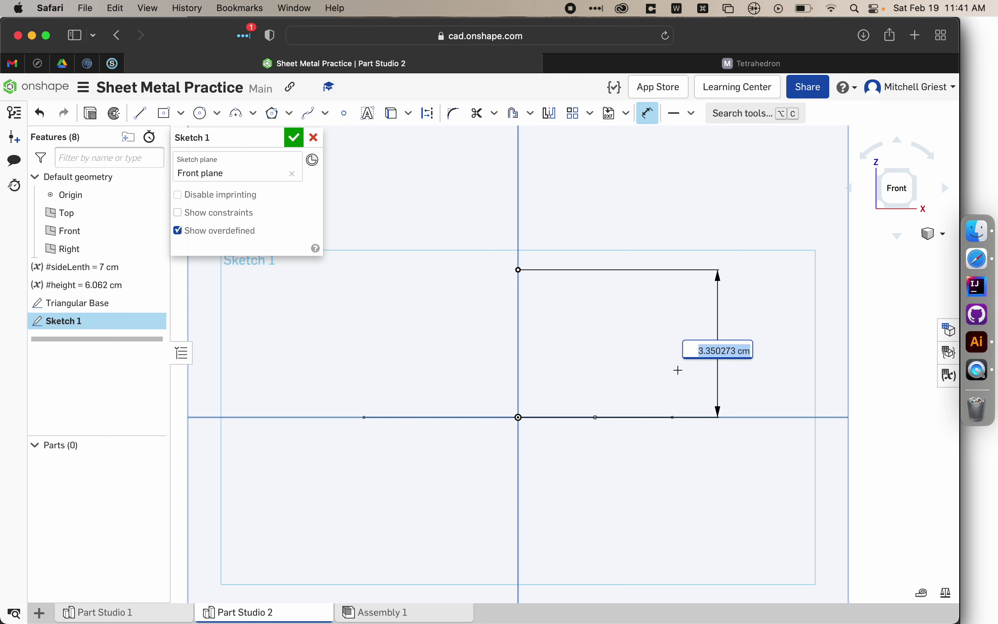
pyautogui.write('#h')
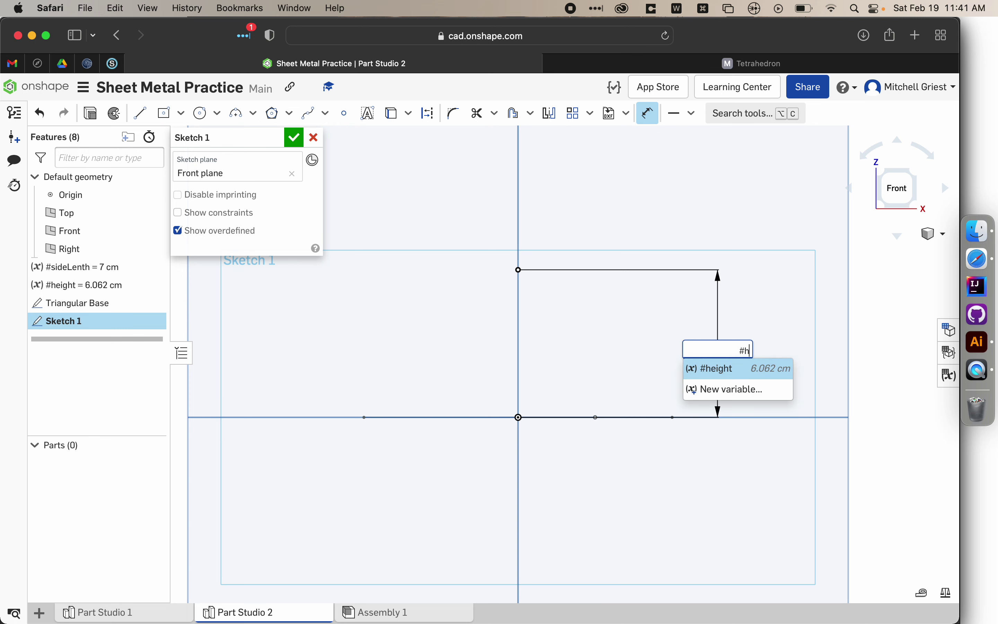
pyautogui.write('e')
pyautogui.press('Return')
pyautogui.press('Return')
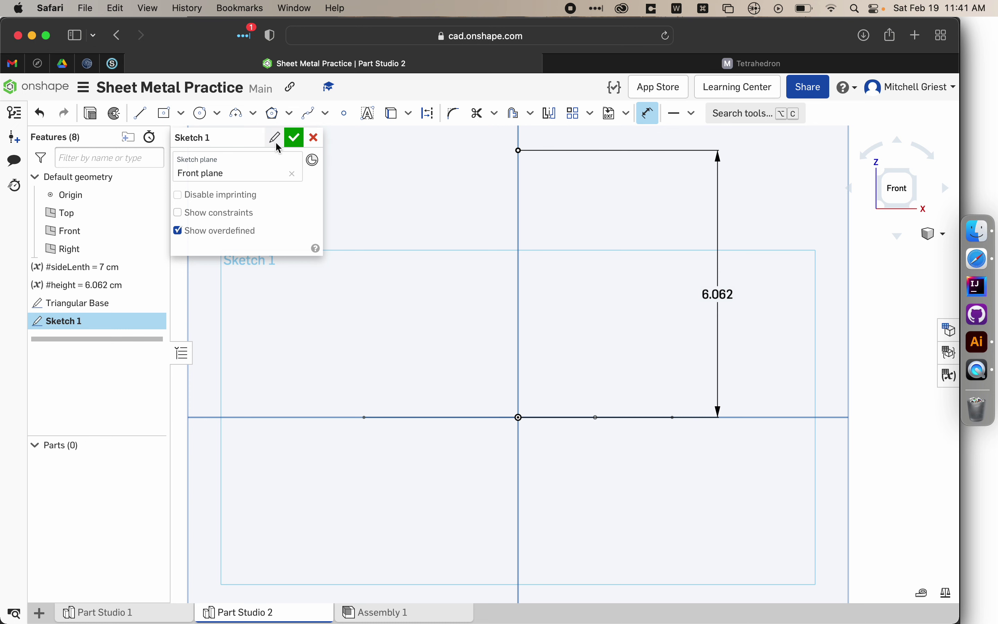
# - Rename the apex point sketch as Peak and accept it
pyautogui.click(275, 138)
pyautogui.write('Peak')
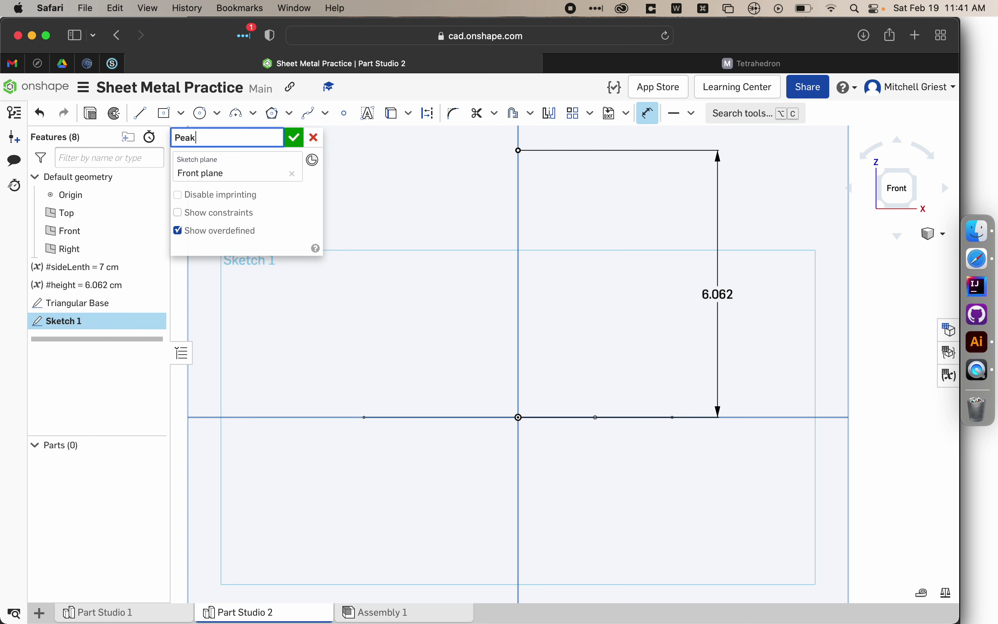
pyautogui.click(293, 139)
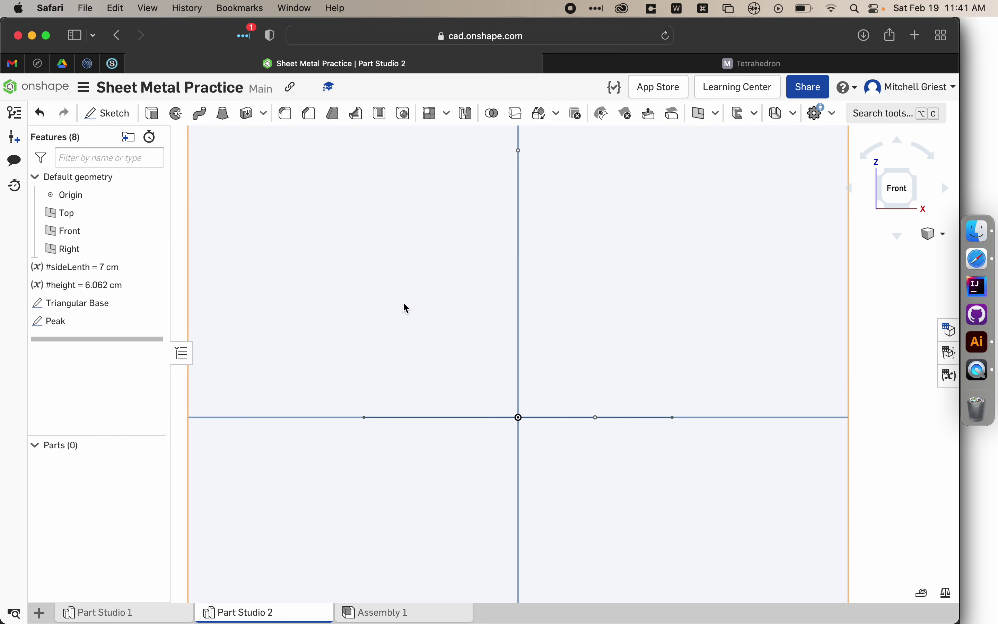
# - Start a solid loft using the Triangular Base and Peak sketches as its profiles
pyautogui.hotkey('shift', '7')
pyautogui.moveTo(421, 303); pyautogui.dragTo(378, 402, button='right')
pyautogui.press('p')
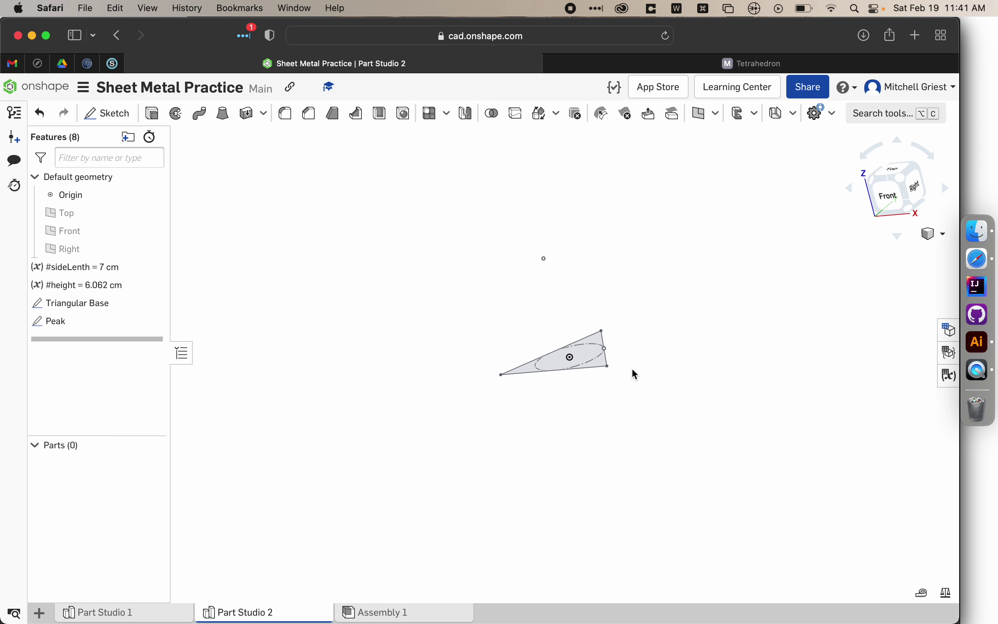
pyautogui.hotkey('shift', '7')
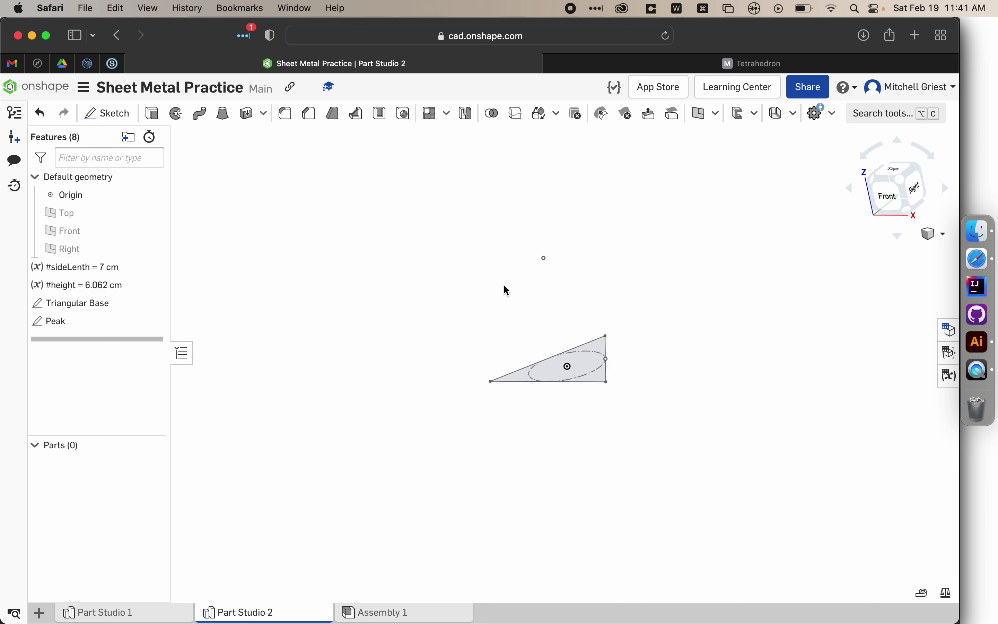
pyautogui.press('p')
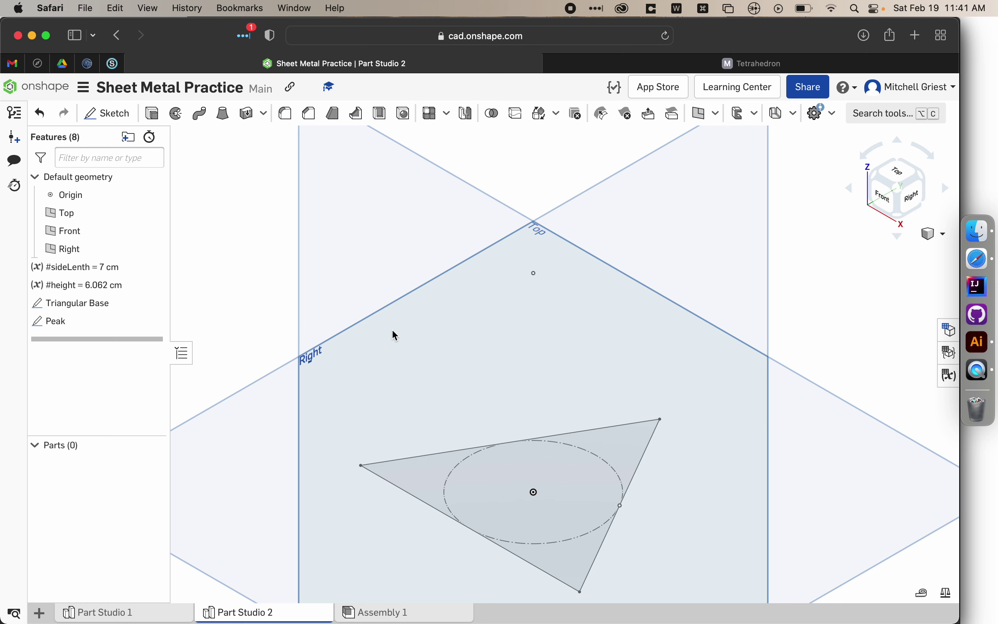
pyautogui.scroll(-1, 404, 374)
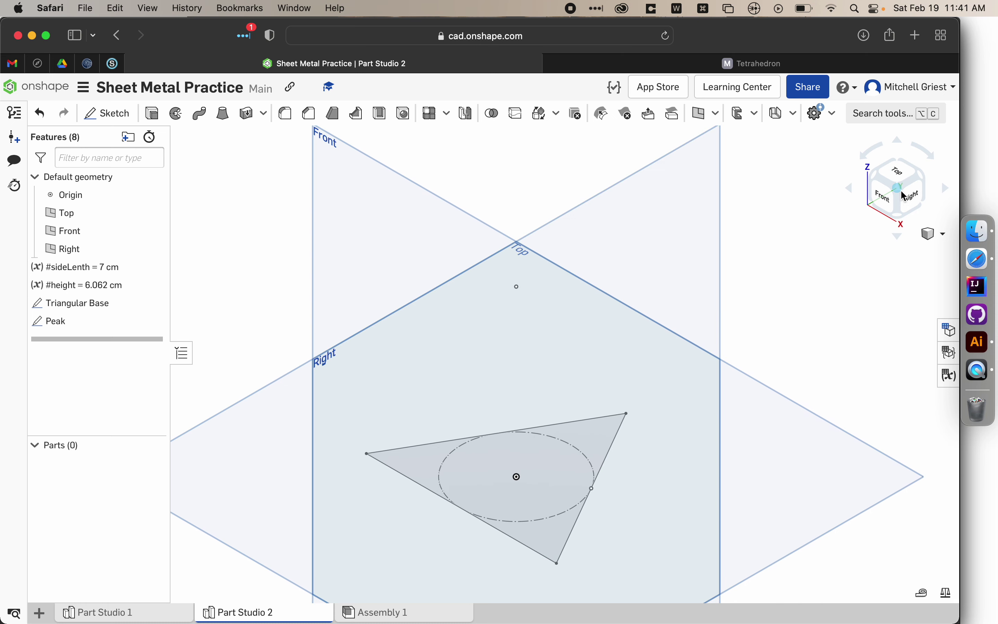
pyautogui.press('f')
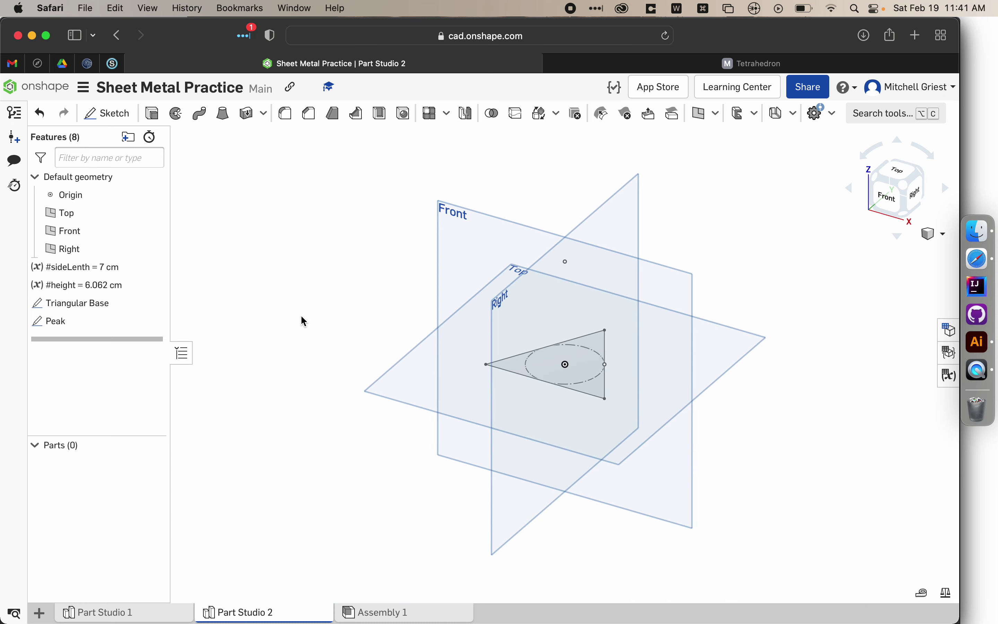
pyautogui.click(112, 307)
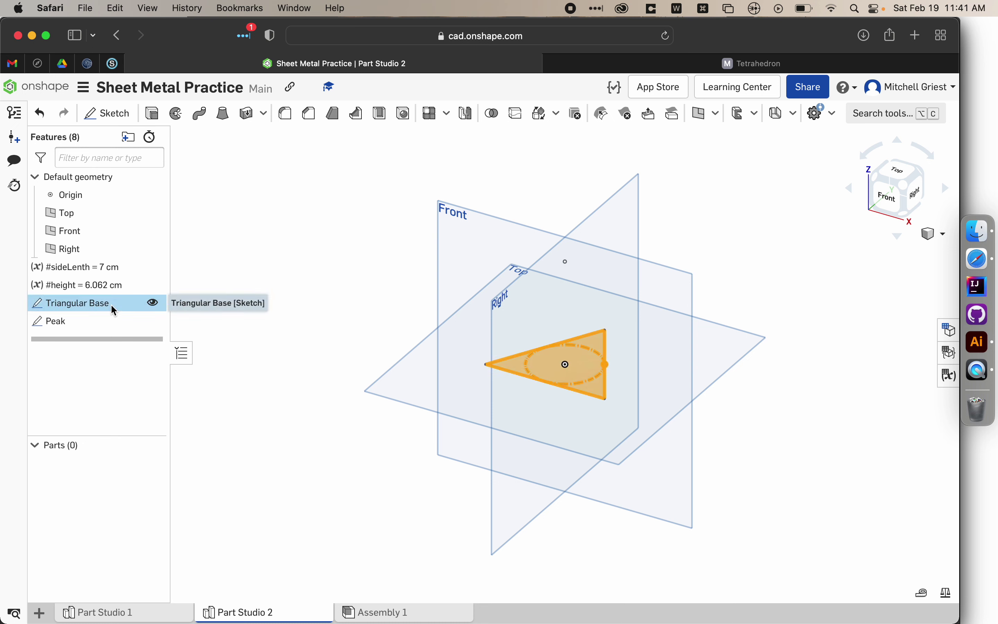
pyautogui.keyDown('shift'); pyautogui.click(101, 322); pyautogui.keyUp('shift')
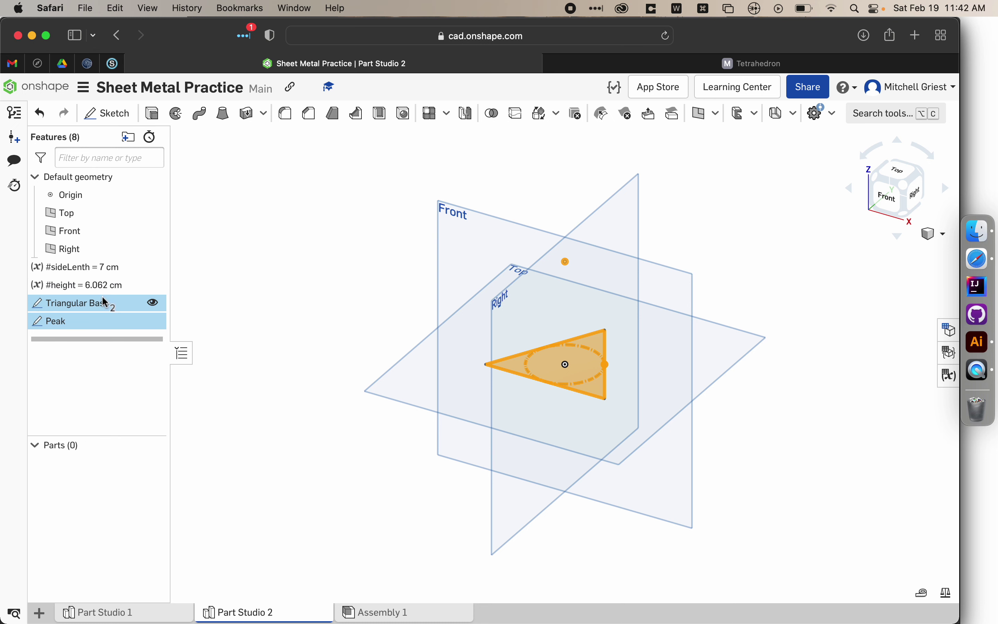
pyautogui.click(223, 114)
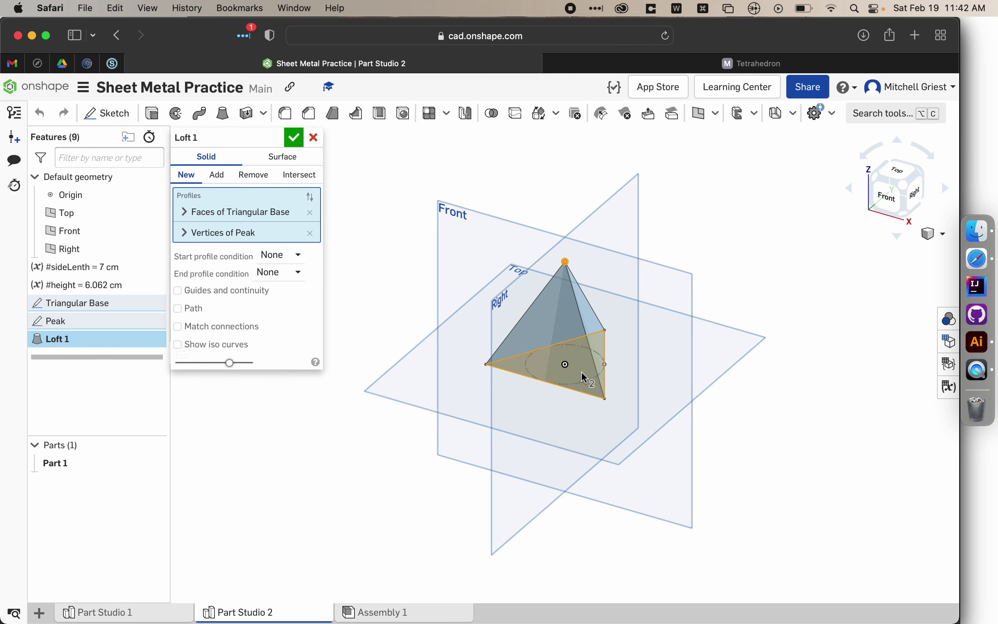
# - Rename the loft feature as Tetrahedron and accept it
pyautogui.click(268, 140)
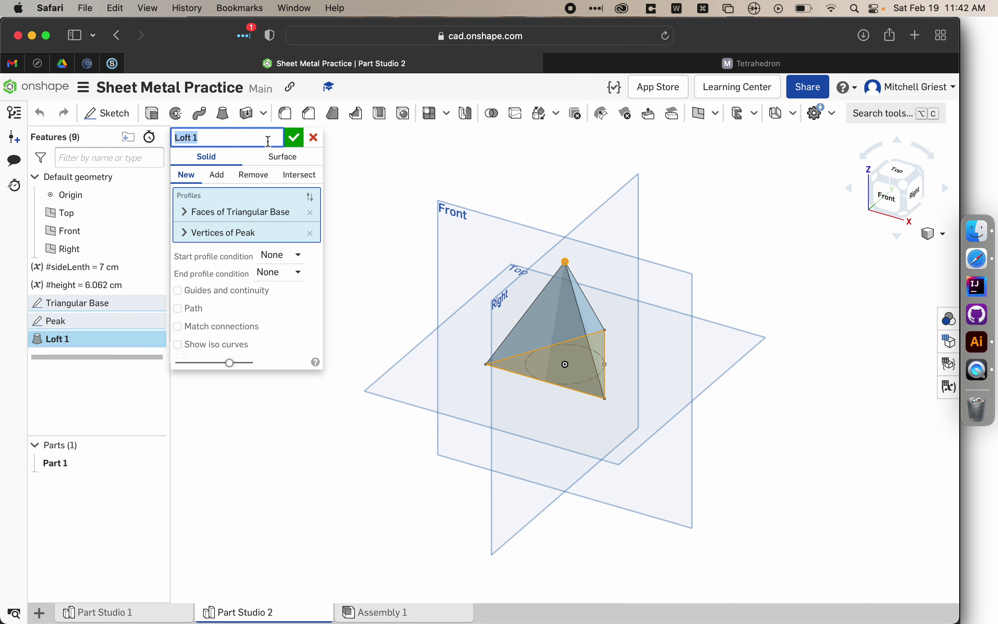
pyautogui.write('Tetrahedron')
pyautogui.click(297, 139)
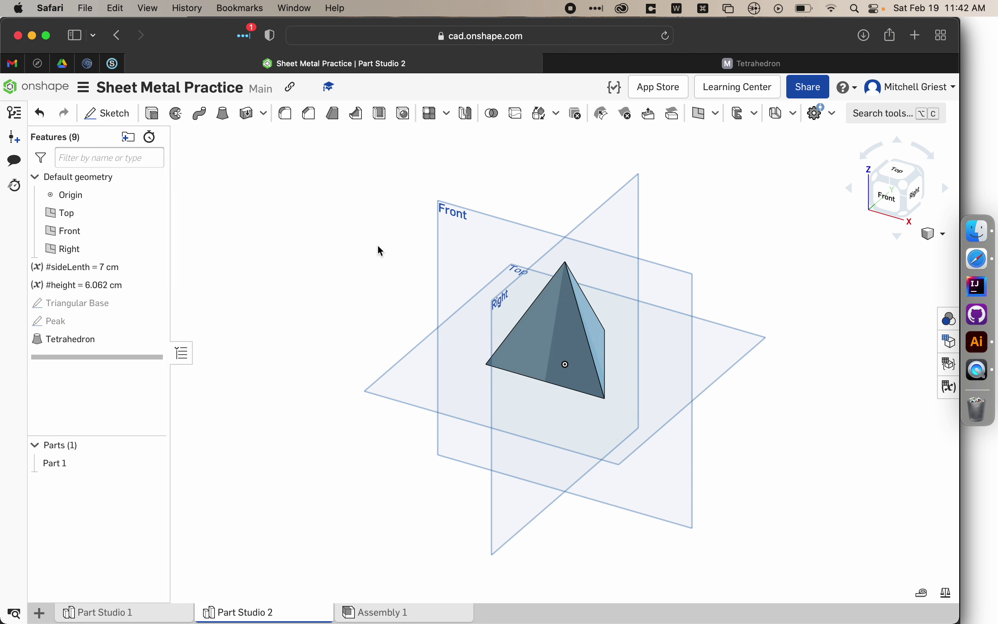
# - Hide the default planes and check the lofted solid against the Tetrahedron reference web page
pyautogui.press('p')
pyautogui.moveTo(388, 260); pyautogui.dragTo(561, 247, button='right')
pyautogui.moveTo(482, 329); pyautogui.dragTo(569, 339, button='right')
pyautogui.press('p')
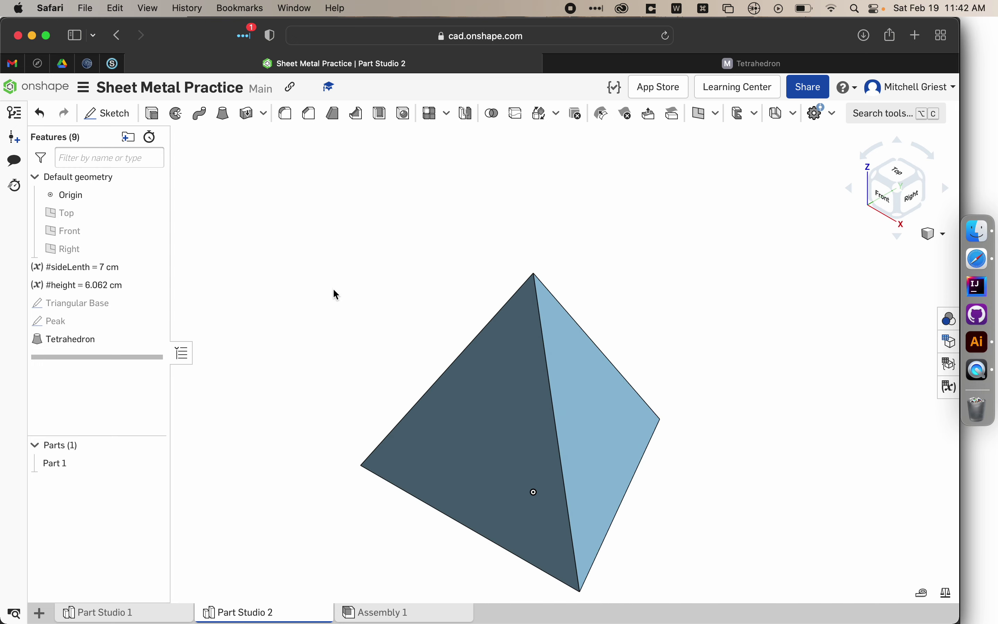
pyautogui.click(696, 65)
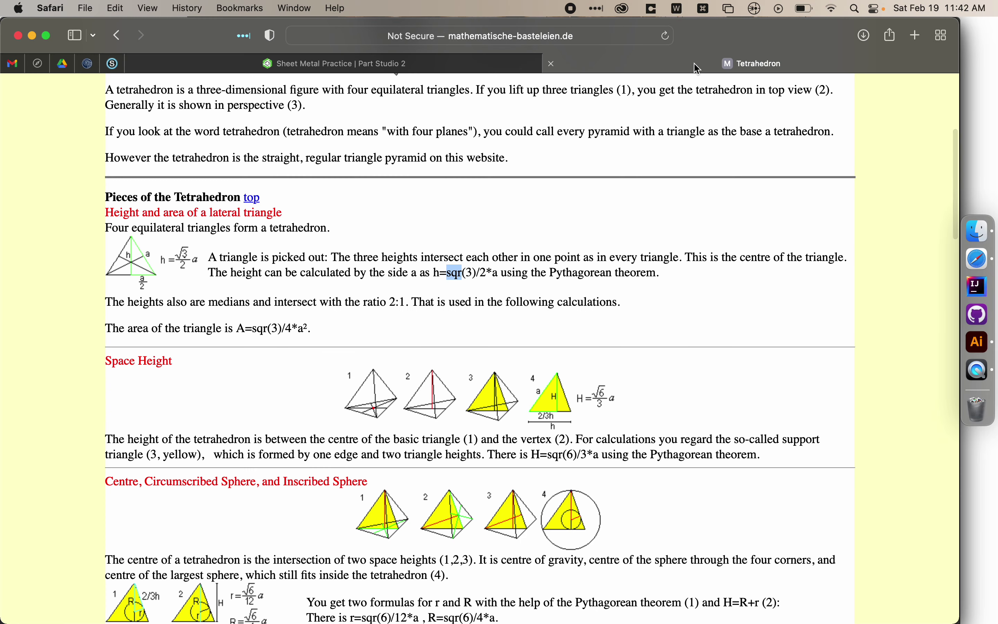
pyautogui.click(422, 67)
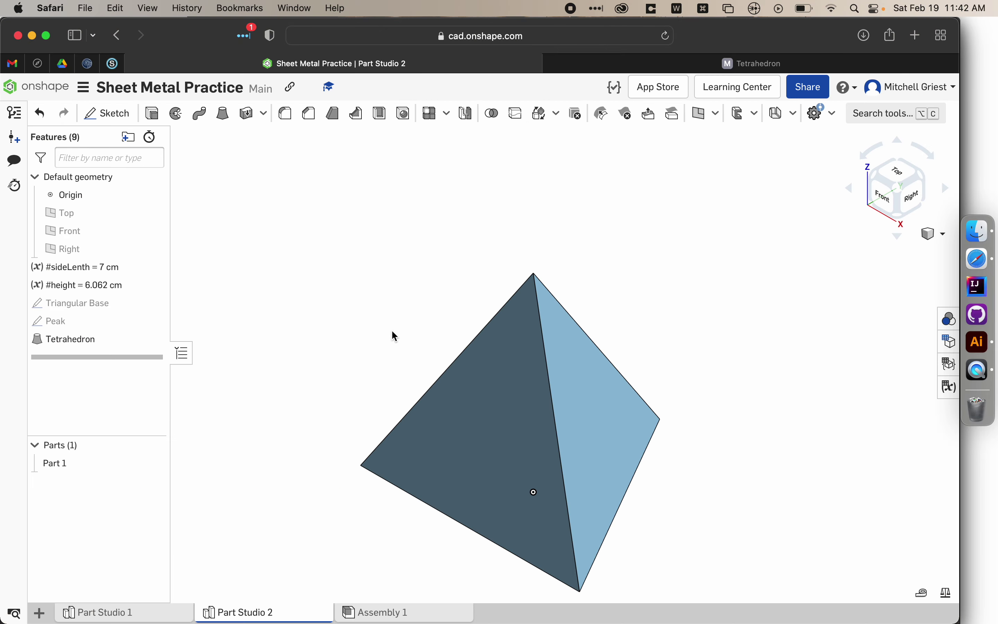
# - Rename the lofted part as Tetrahedron in the parts list
pyautogui.rightClick(81, 461)
pyautogui.click(149, 260)
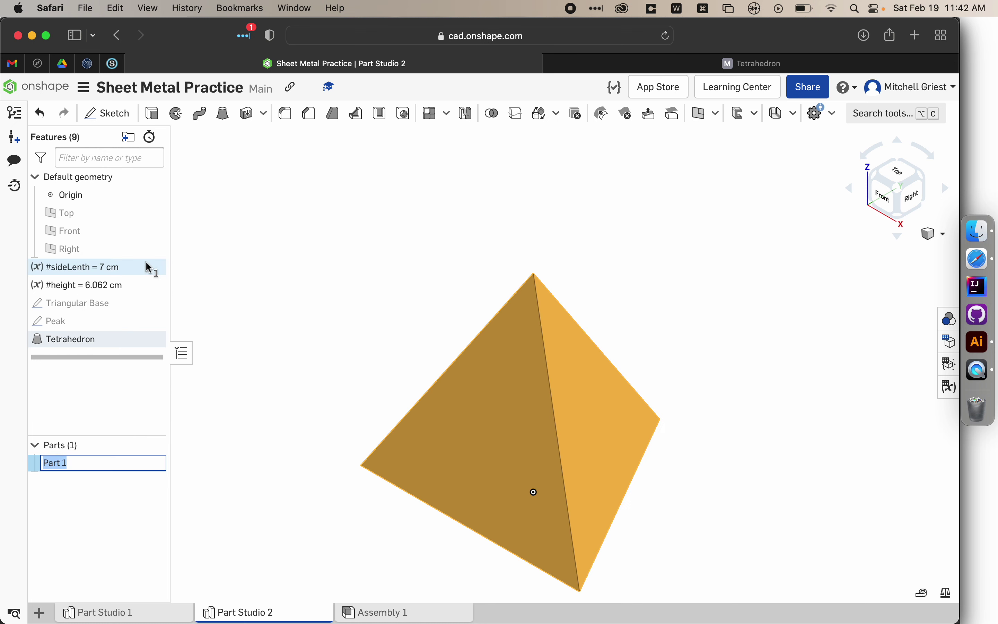
pyautogui.write('T')
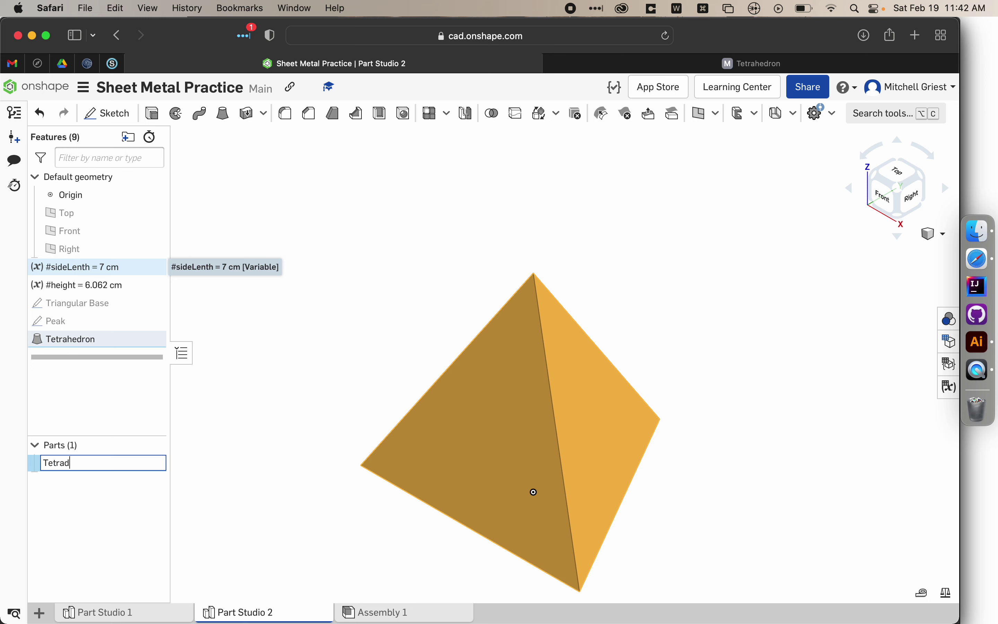
pyautogui.write('etrahedron')
pyautogui.press('Return')
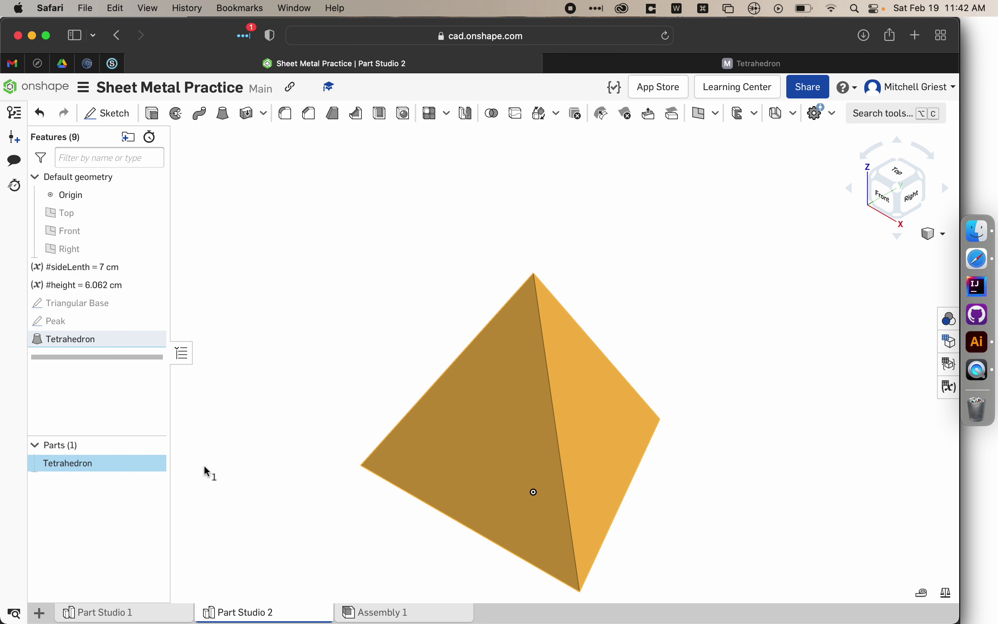
pyautogui.click(249, 459)
# - Convert the Tetrahedron part to a sheet metal model and display its joint table with the flat pattern
pyautogui.click(116, 463)
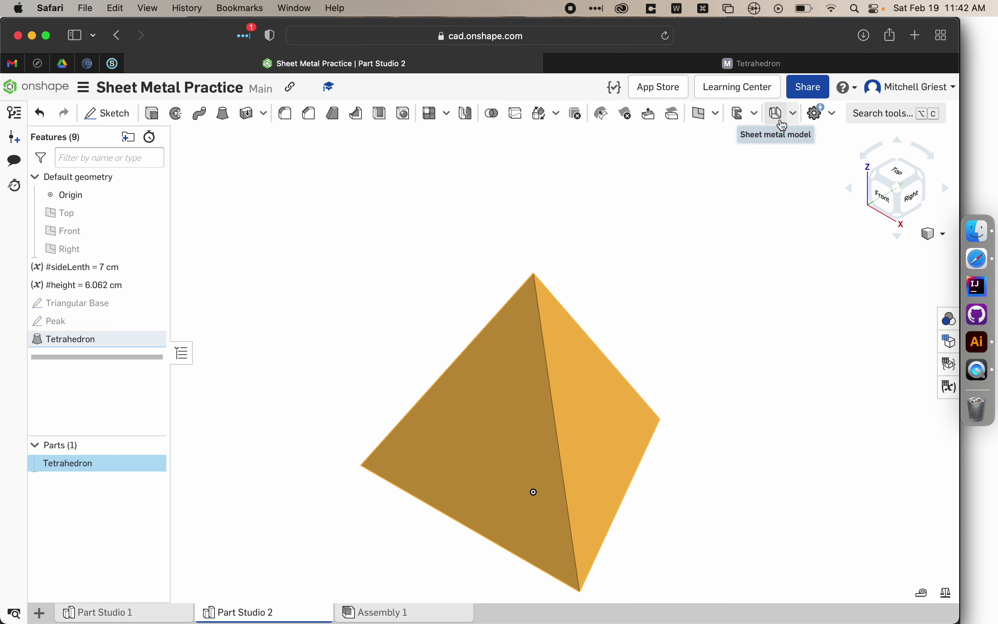
pyautogui.click(781, 123)
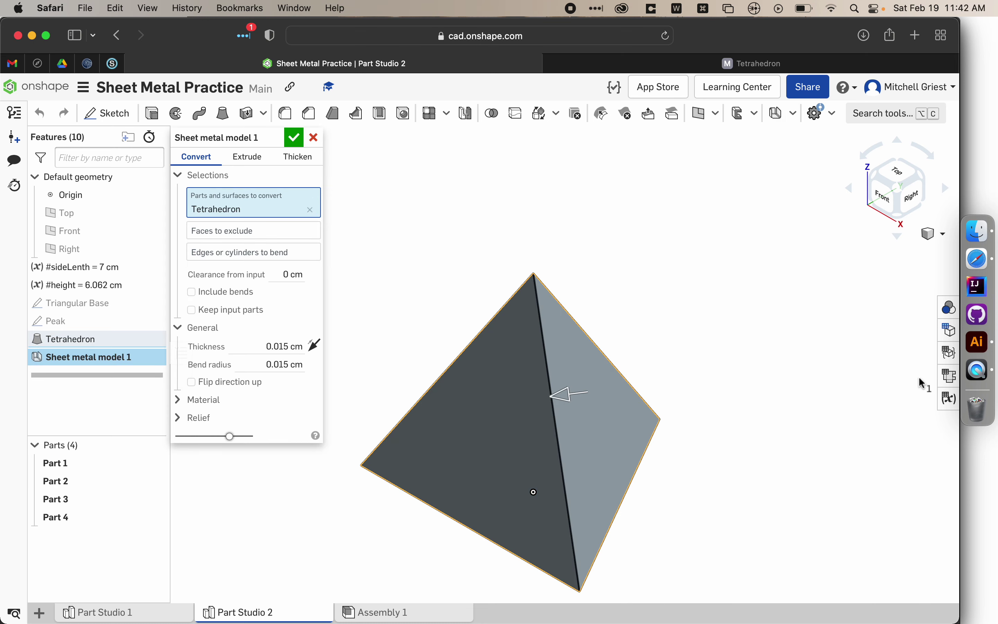
pyautogui.click(948, 377)
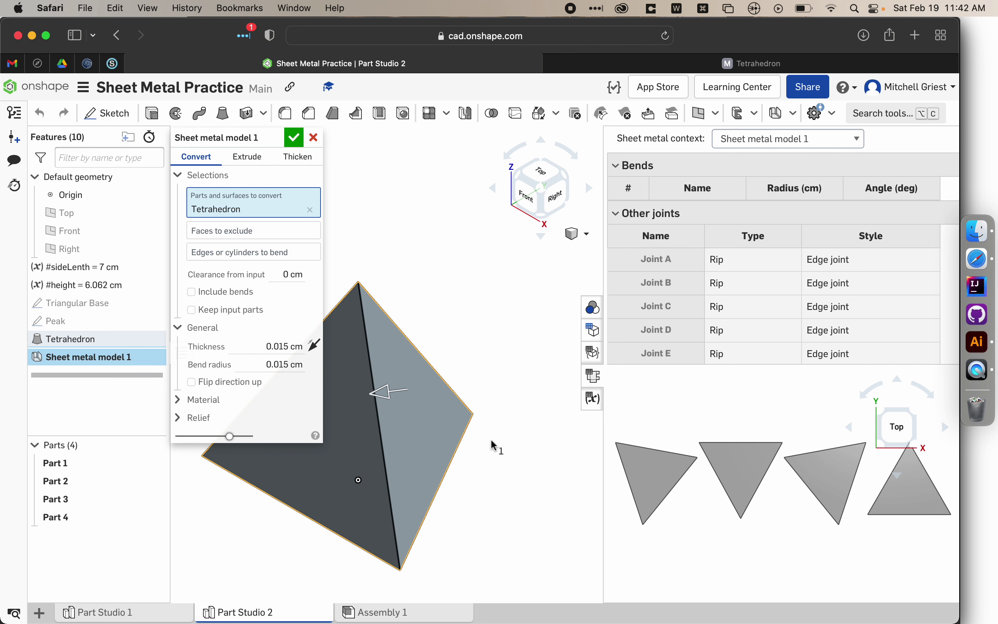
# - Choose the three edges of the triangular base as edges to bend in the sheet metal conversion
pyautogui.click(219, 253)
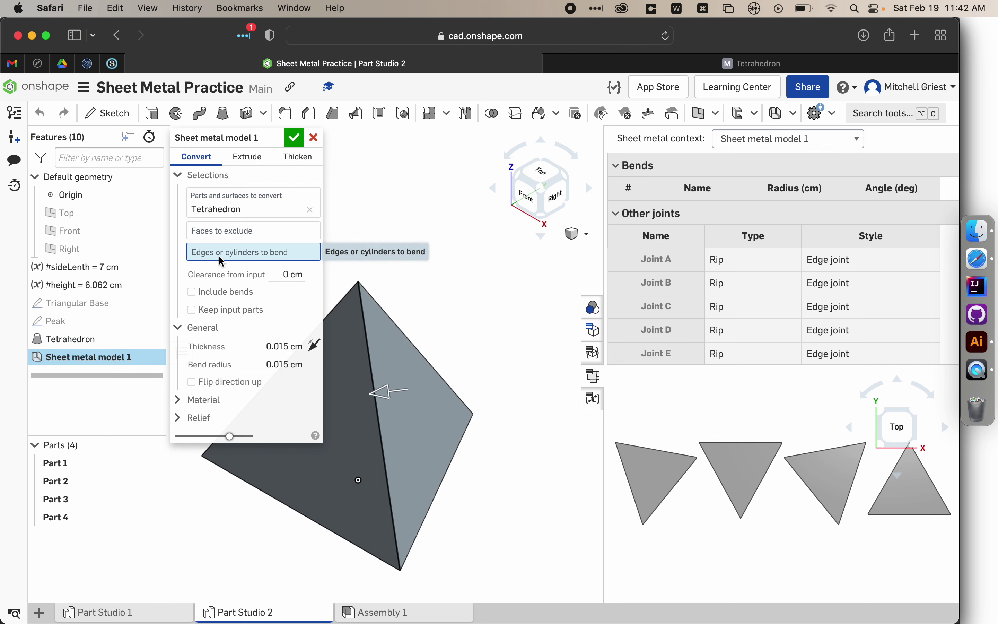
pyautogui.click(441, 487)
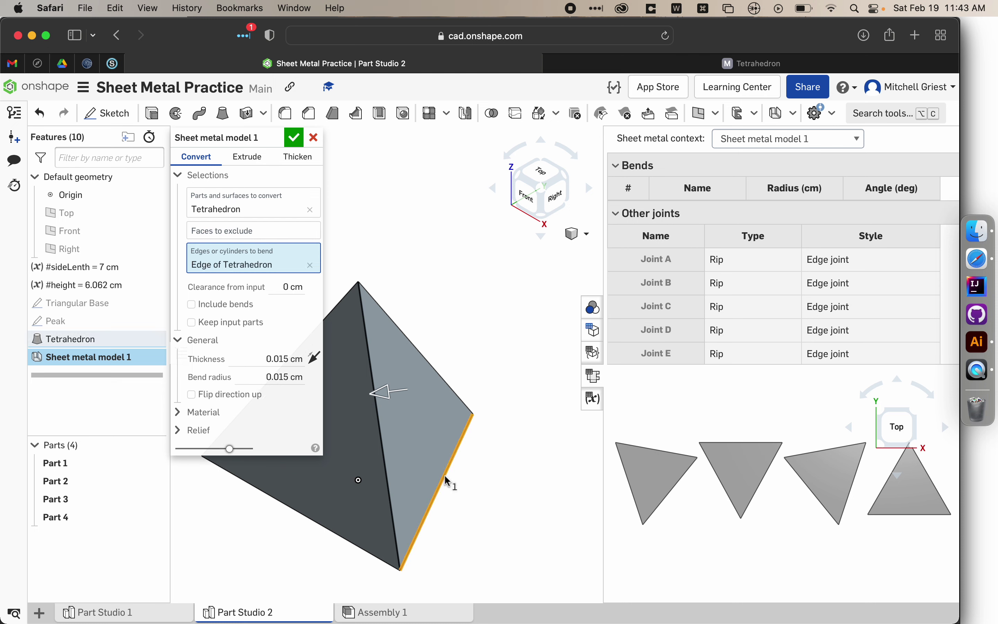
pyautogui.click(354, 548)
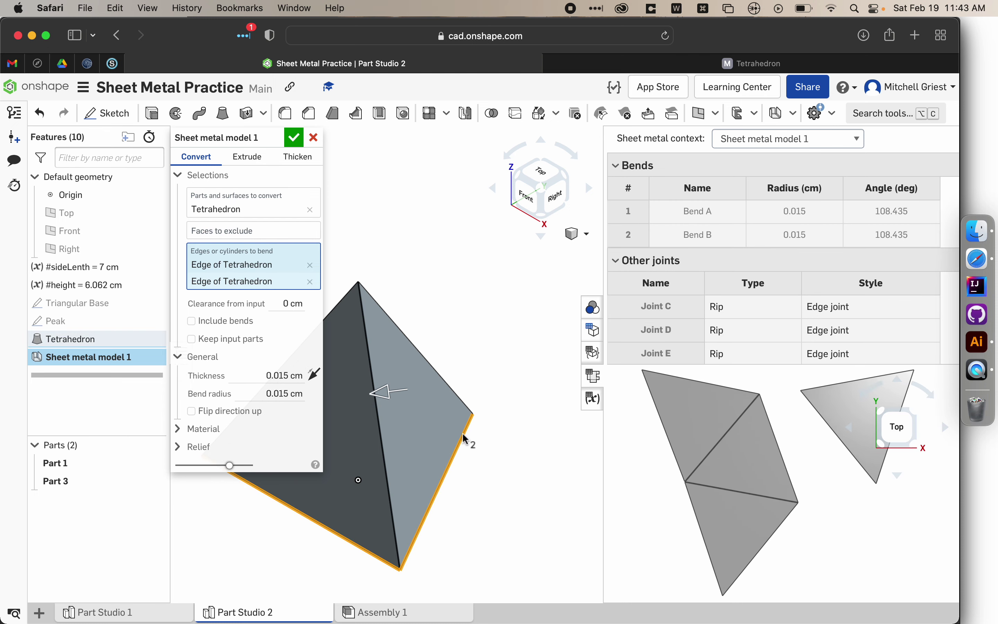
pyautogui.moveTo(413, 438); pyautogui.dragTo(506, 435, button='right')
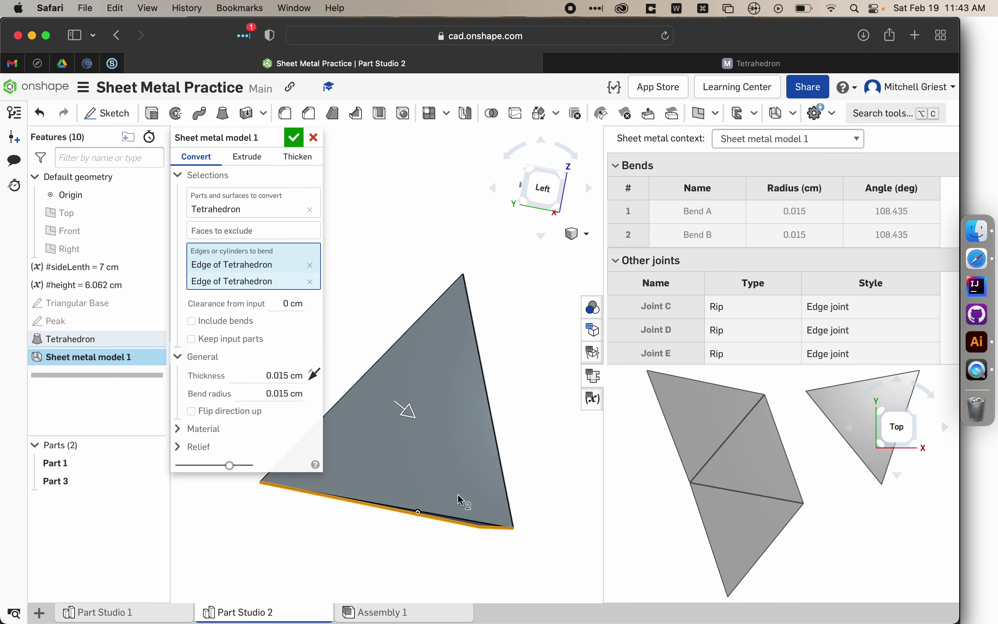
pyautogui.click(449, 521)
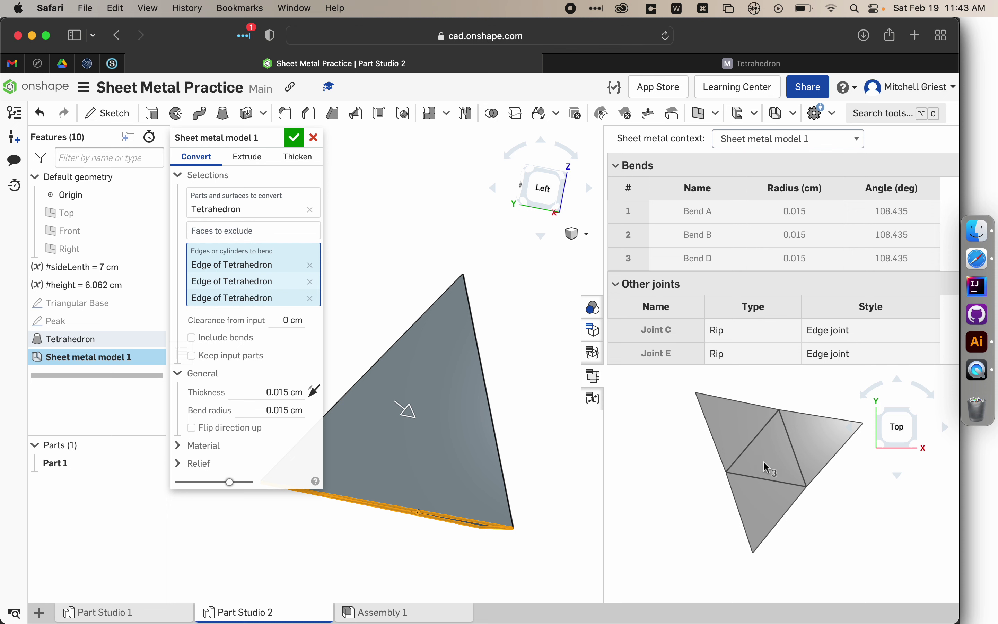
# - Swap the third base edge for a side edge running to the peak as a bend, and accept the sheet metal model
pyautogui.click(475, 525)
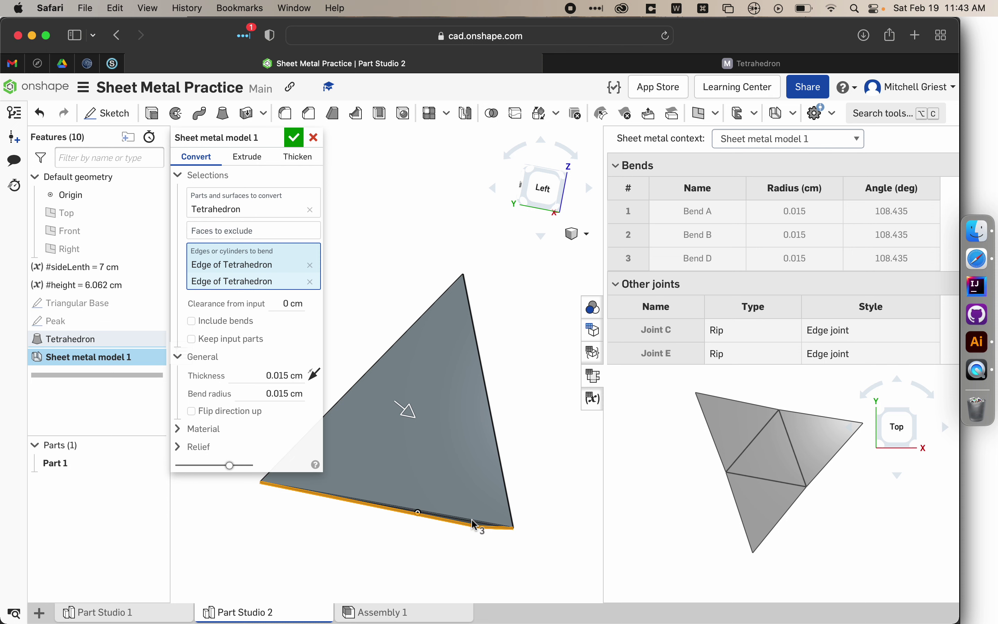
pyautogui.moveTo(452, 454); pyautogui.dragTo(441, 474, button='right')
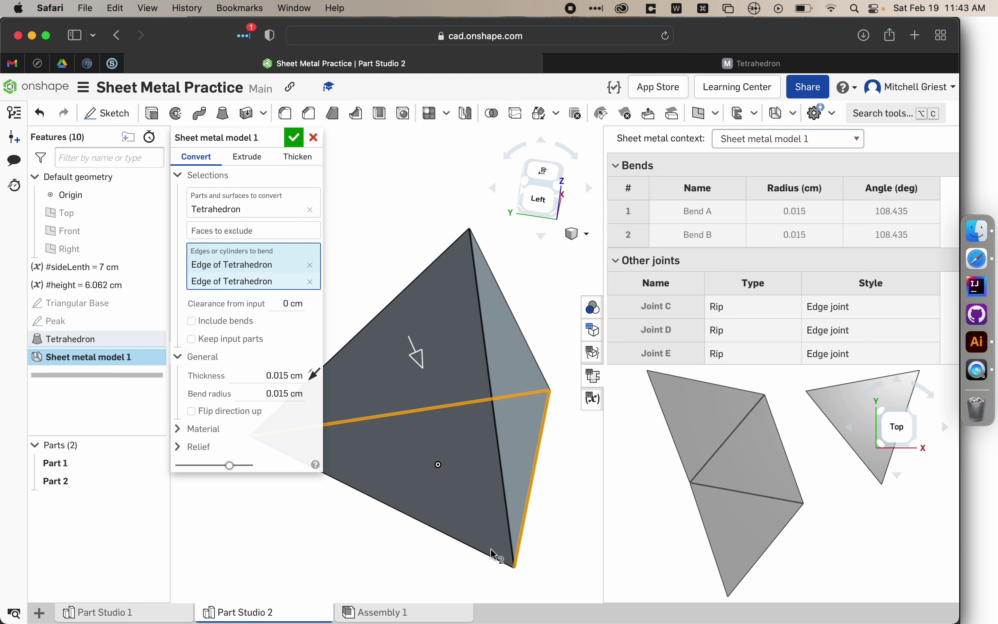
pyautogui.click(512, 528)
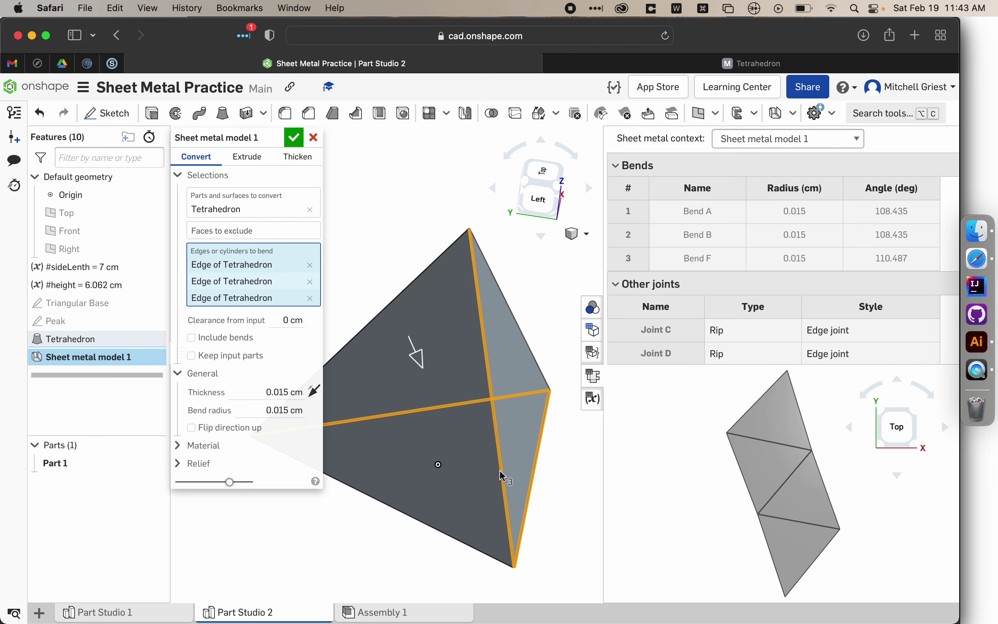
pyautogui.click(275, 140)
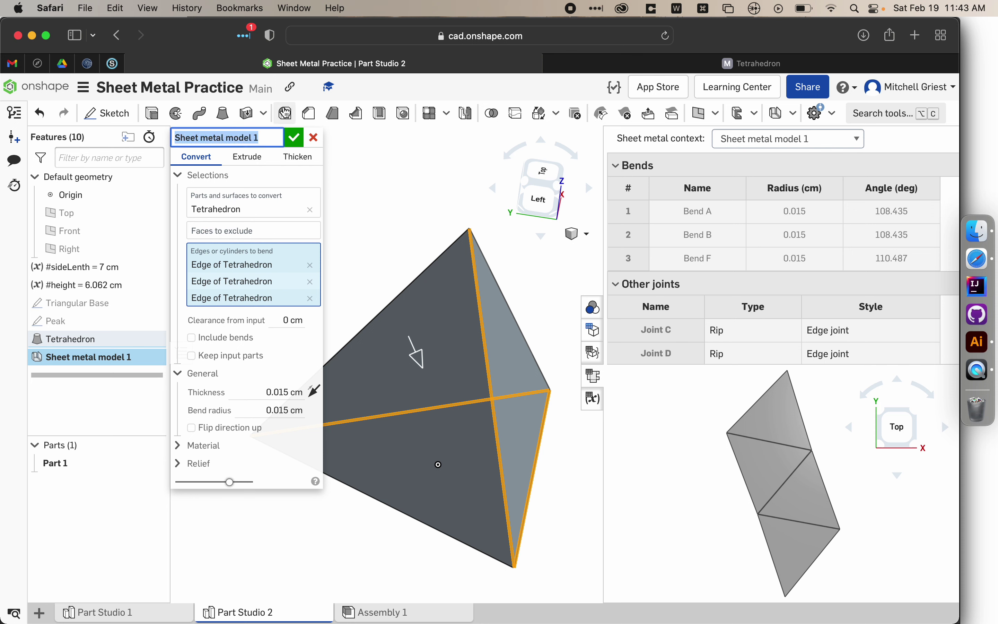
pyautogui.click(293, 137)
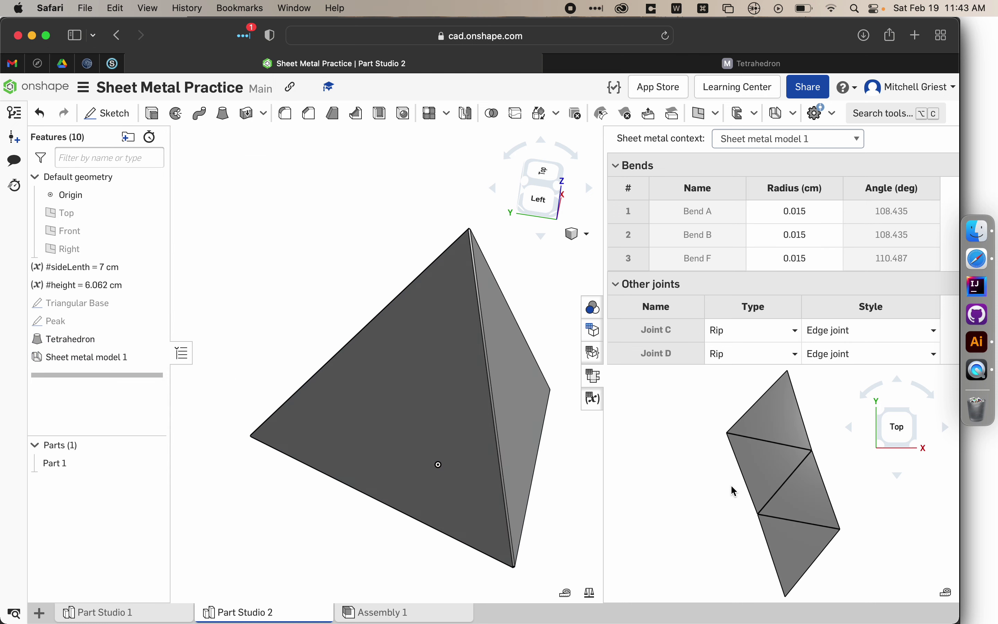
# - Export the flat pattern as a Release 14 DXF, naming the file with the author's surname followed by "Tatrahedron Net"
pyautogui.rightClick(774, 471)
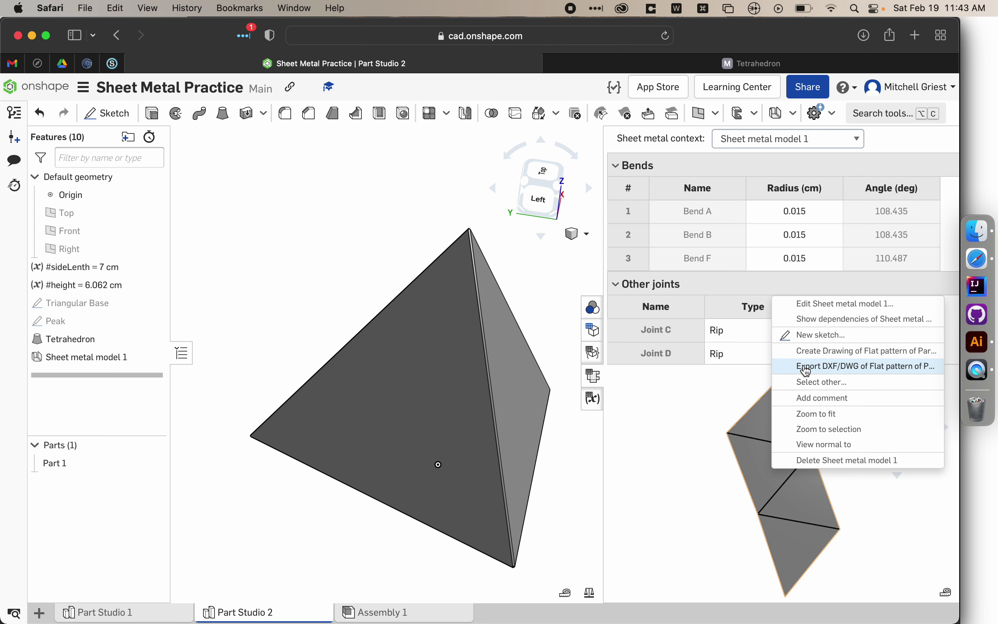
pyautogui.click(806, 368)
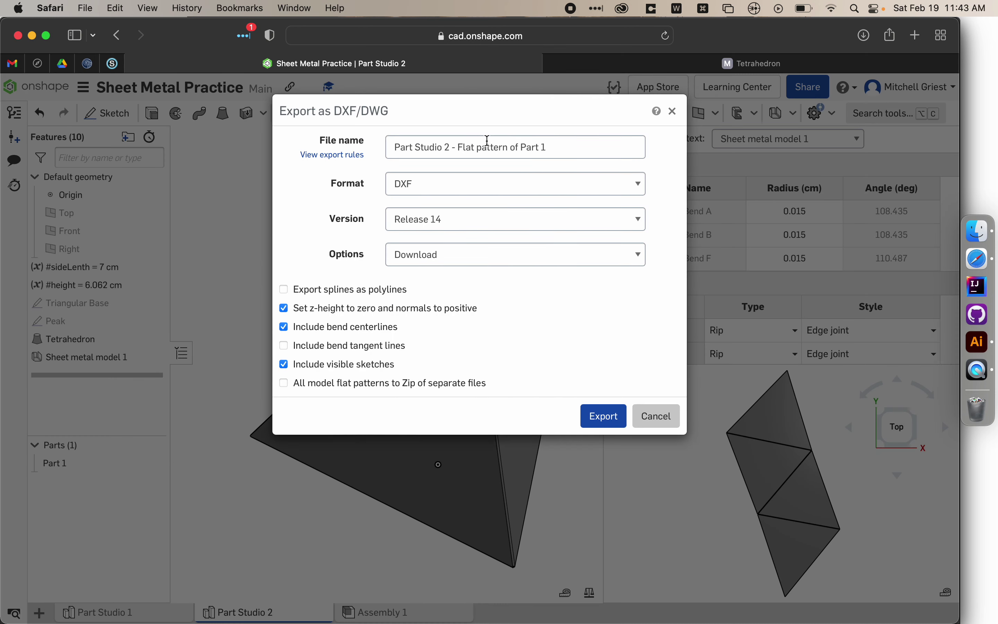
pyautogui.click(484, 147)
pyautogui.press('super+a')
pyautogui.write('G')
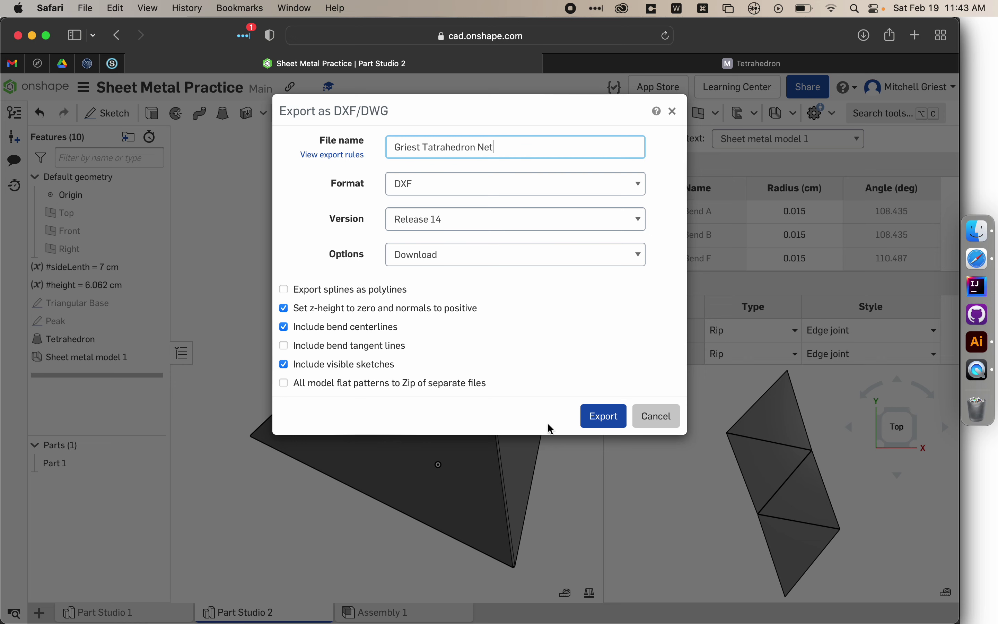
pyautogui.click(602, 424)
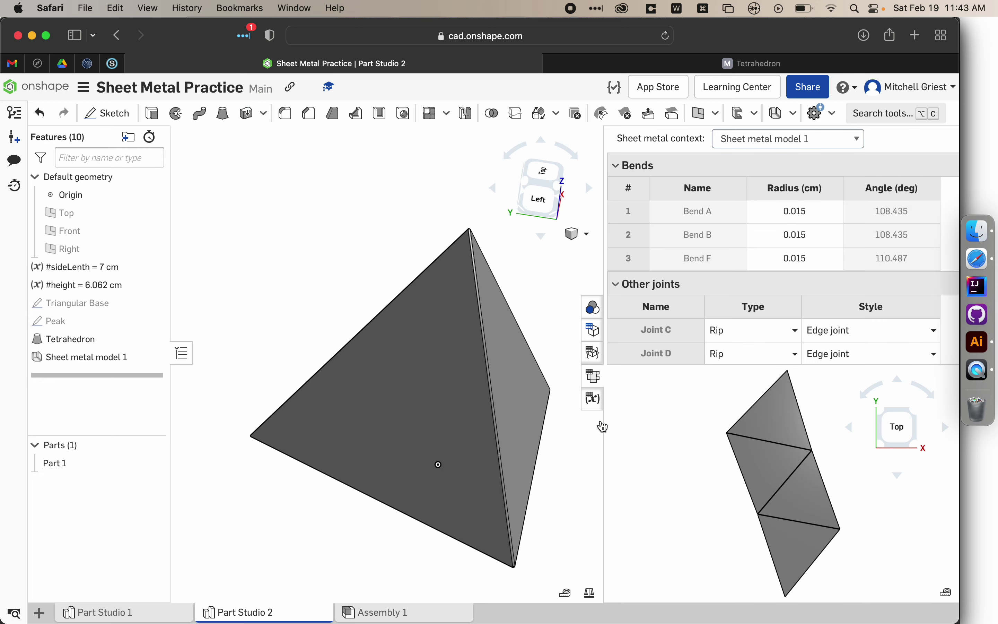
# - Switch to Adobe Illustrator and open the exported tetrahedron net DXF at a scale of 1 unit = 1 centimeter
pyautogui.click(977, 342)
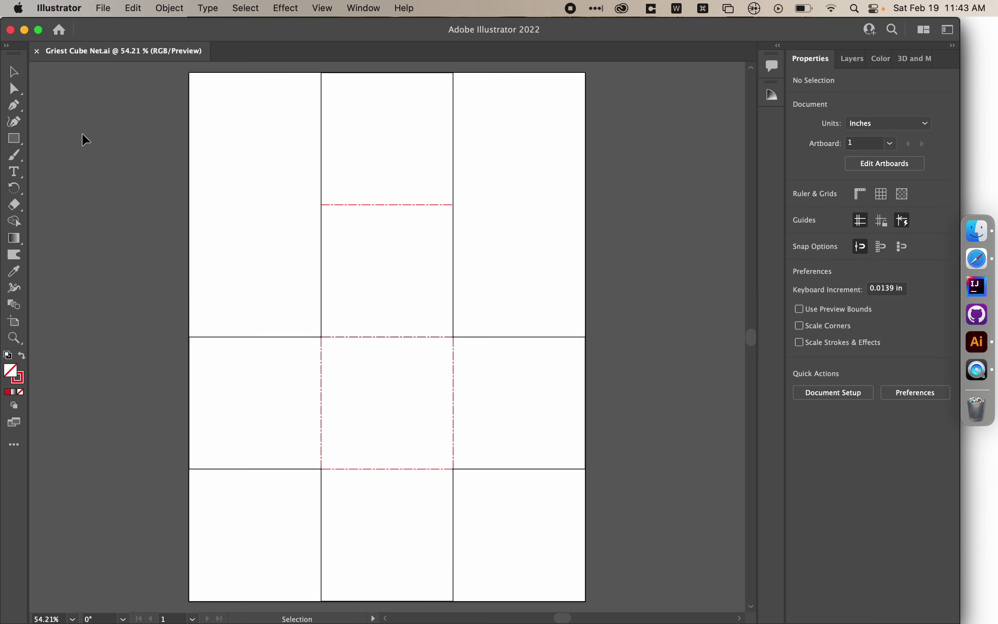
pyautogui.press('super+o')
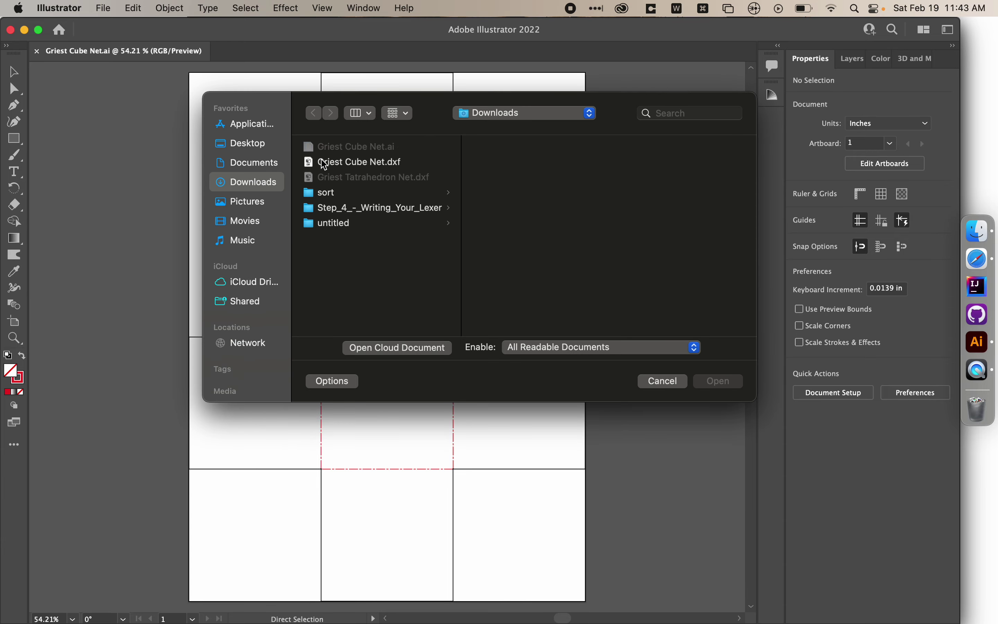
pyautogui.doubleClick(351, 177)
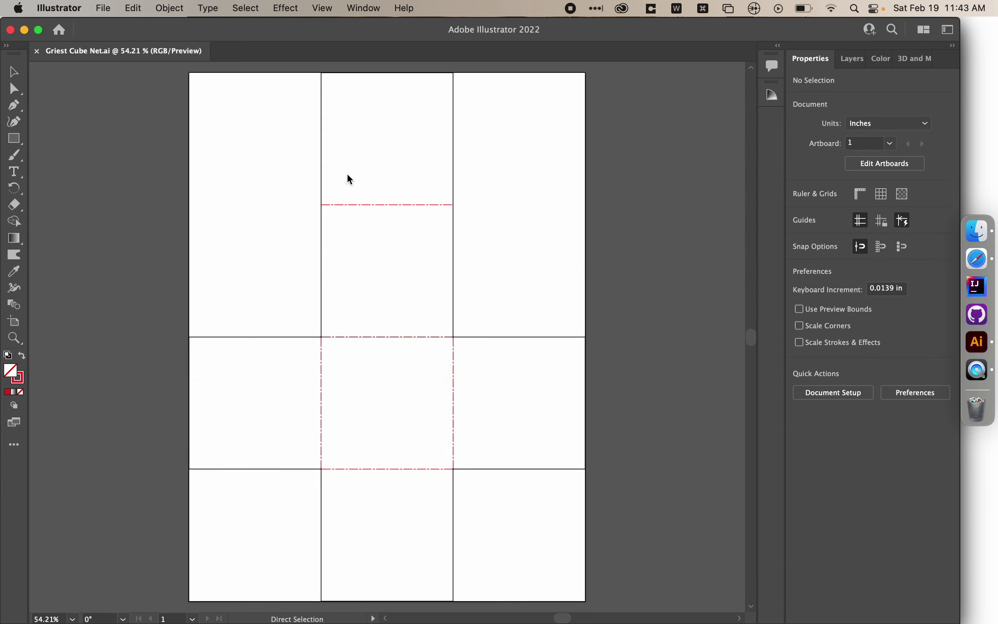
pyautogui.click(575, 290)
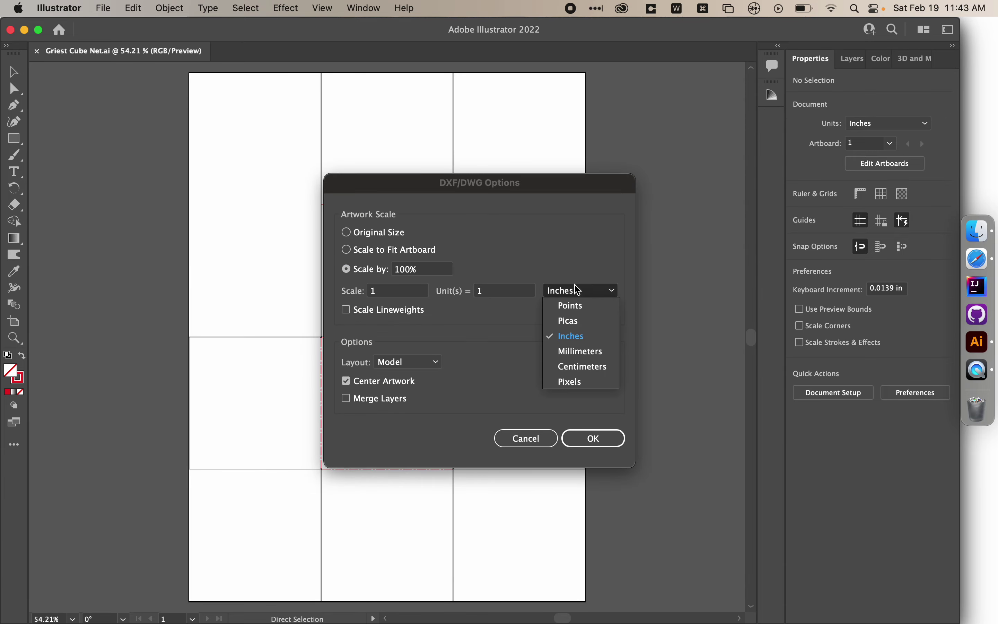
pyautogui.click(585, 367)
pyautogui.doubleClick(520, 293)
pyautogui.write('1')
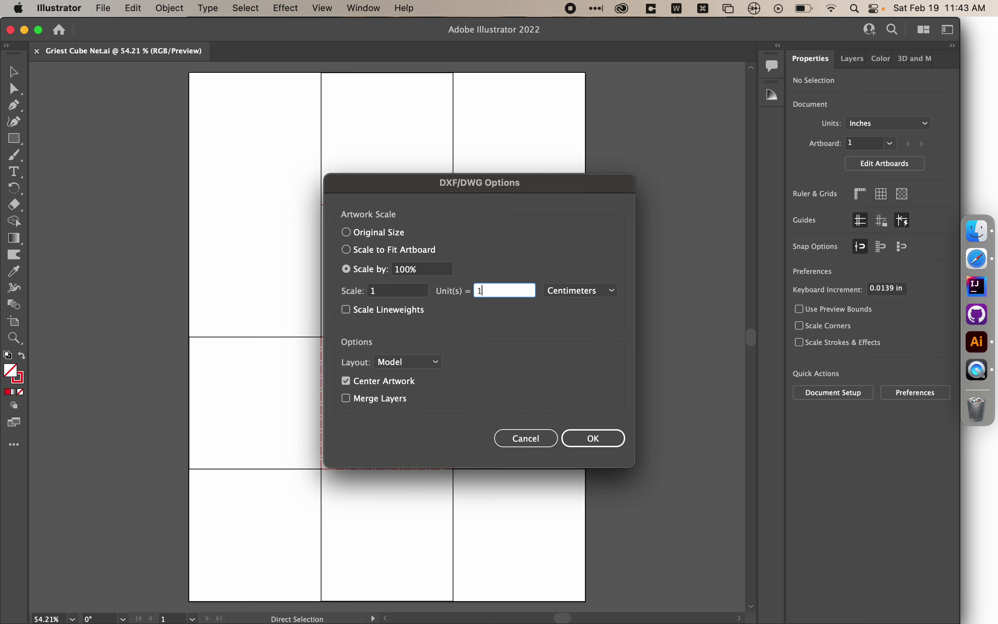
pyautogui.click(616, 439)
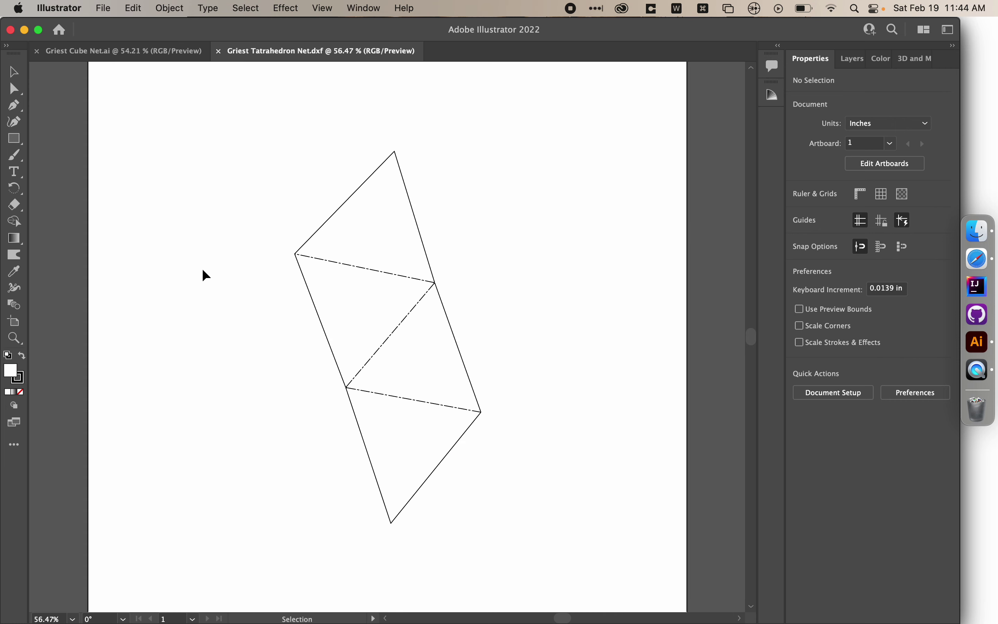
# - Fit the artboard to the artwork bounds of the tetrahedron net
pyautogui.click(182, 6)
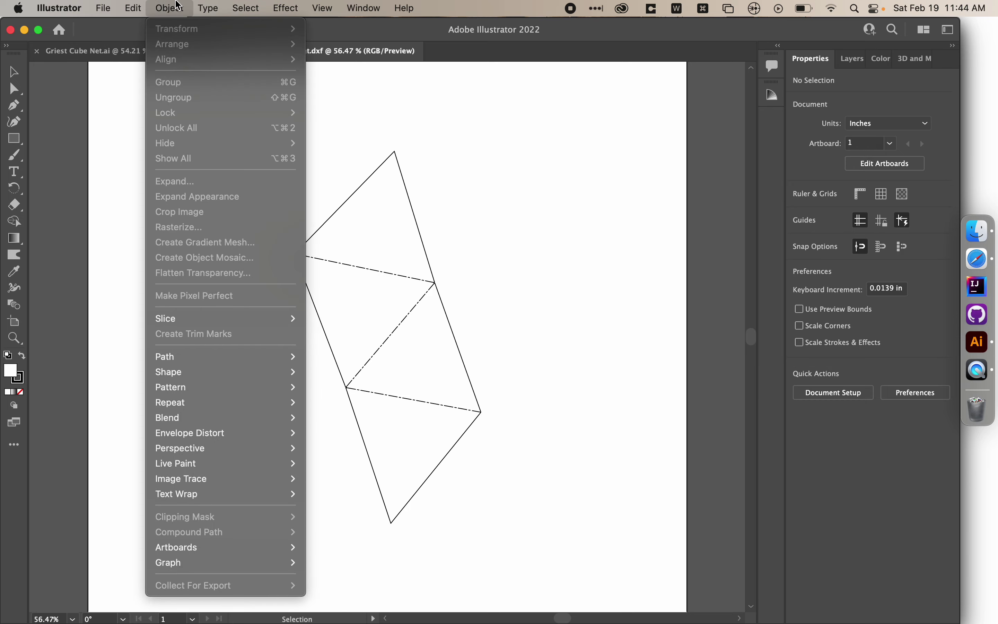
pyautogui.moveTo(216, 552)
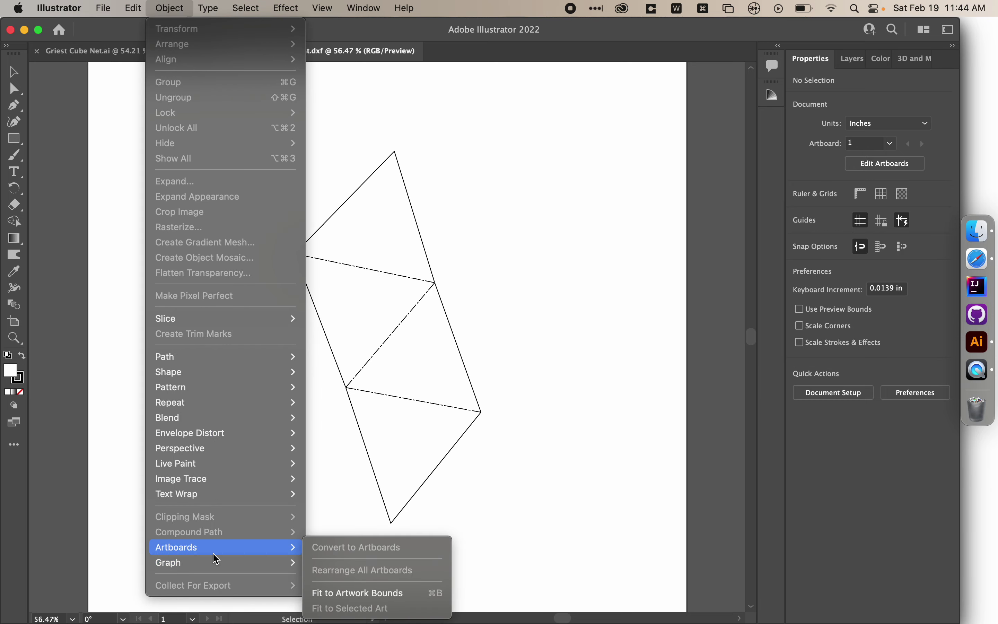
pyautogui.click(364, 593)
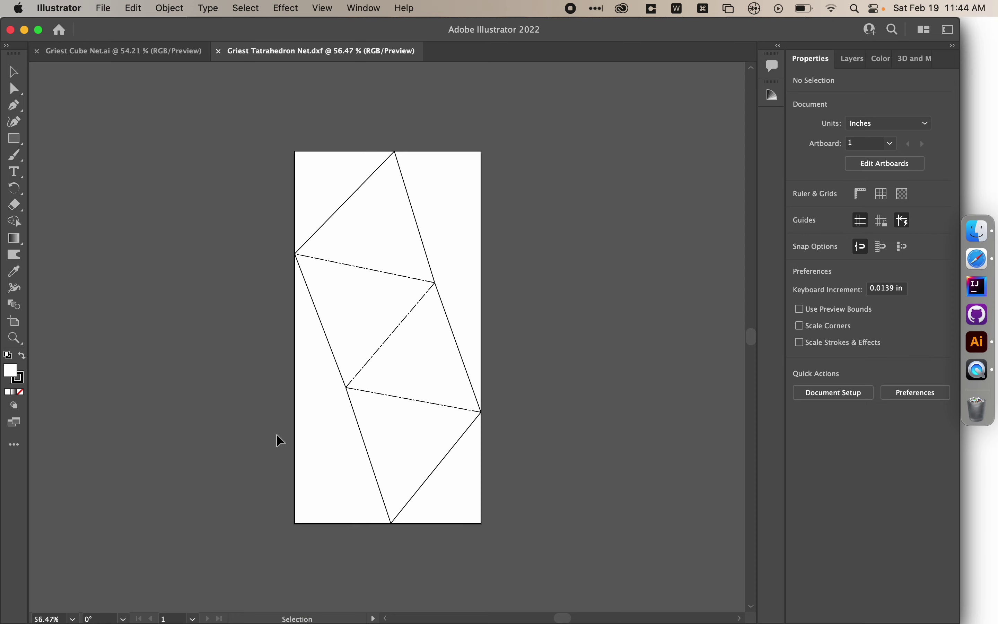
pyautogui.press('super+0')
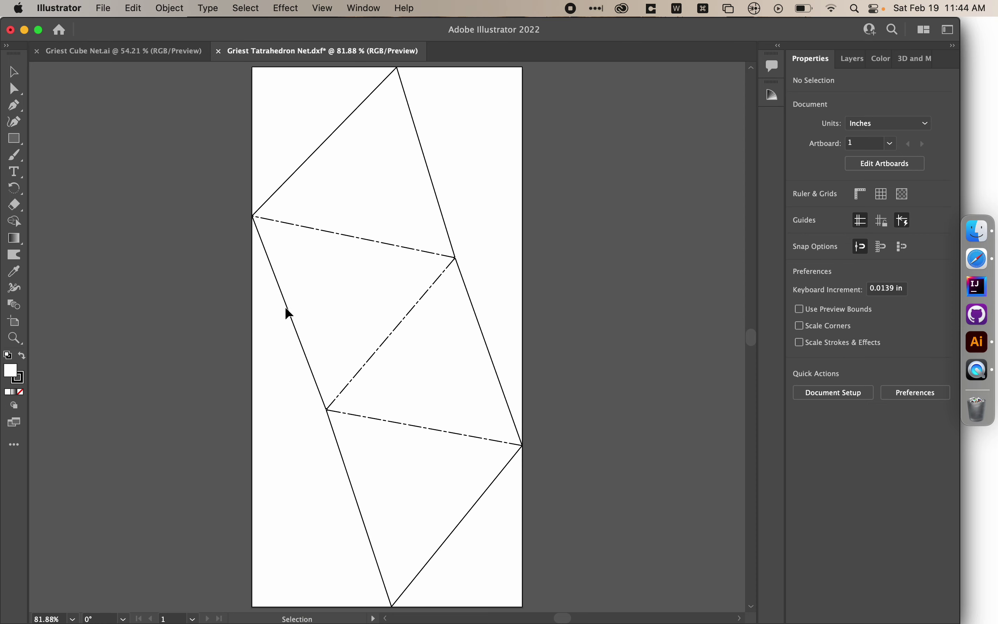
# - Group the three dashed fold lines of the tetrahedron net
pyautogui.click(351, 238)
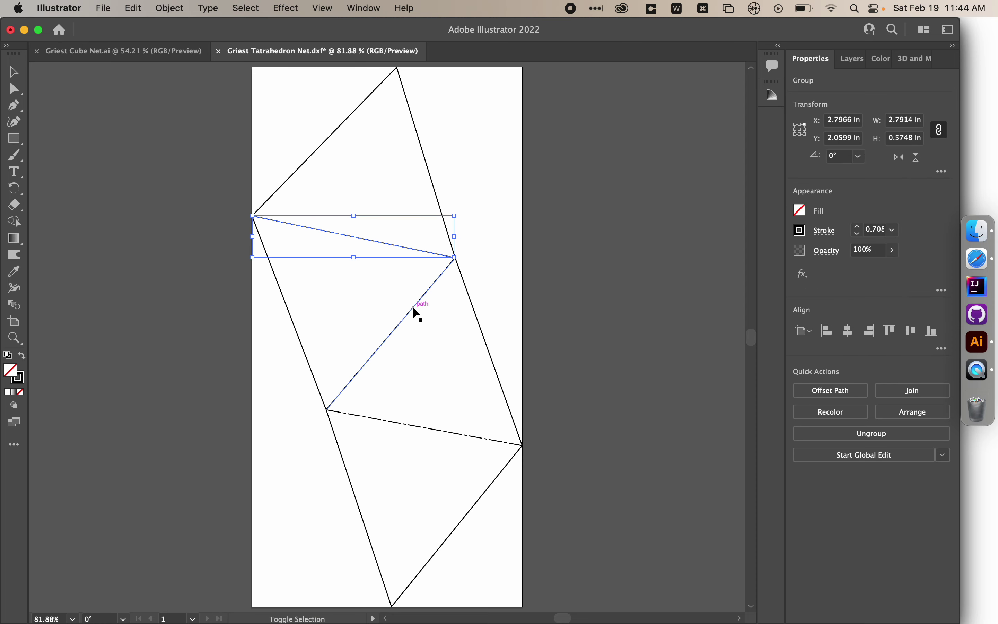
pyautogui.keyDown('shift'); pyautogui.click(417, 313); pyautogui.keyUp('shift')
pyautogui.keyDown('shift'); pyautogui.click(419, 427); pyautogui.keyUp('shift')
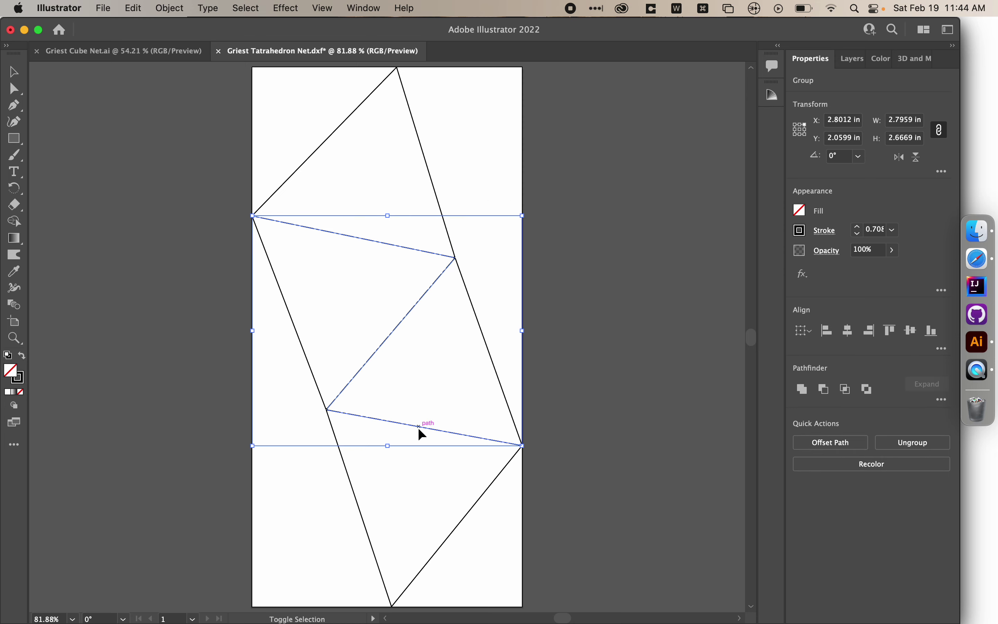
pyautogui.rightClick(420, 429)
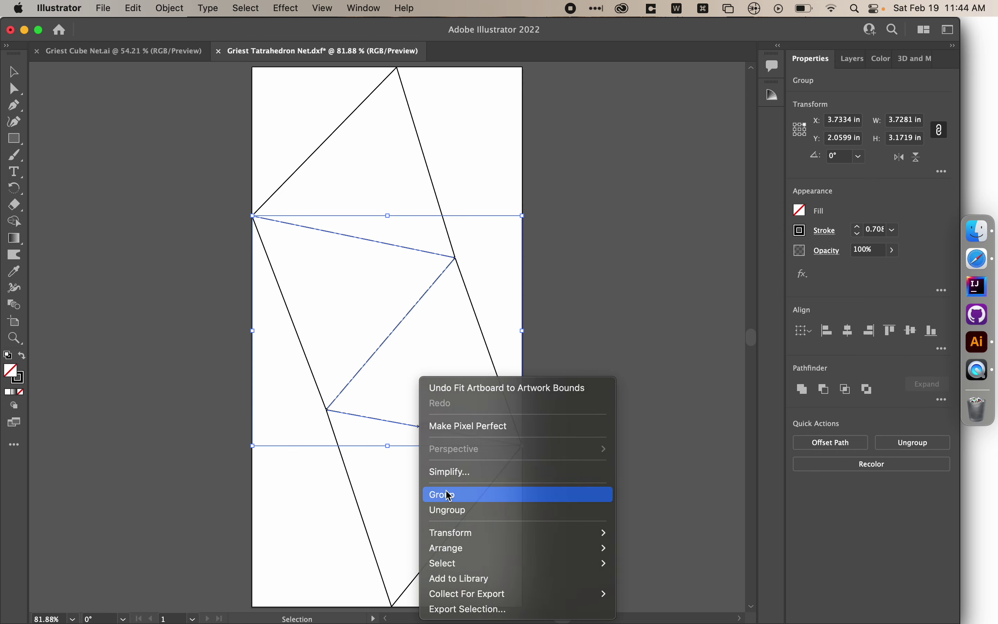
pyautogui.click(437, 492)
# - Colour the stroke of the grouped fold lines red and deselect them
pyautogui.click(800, 230)
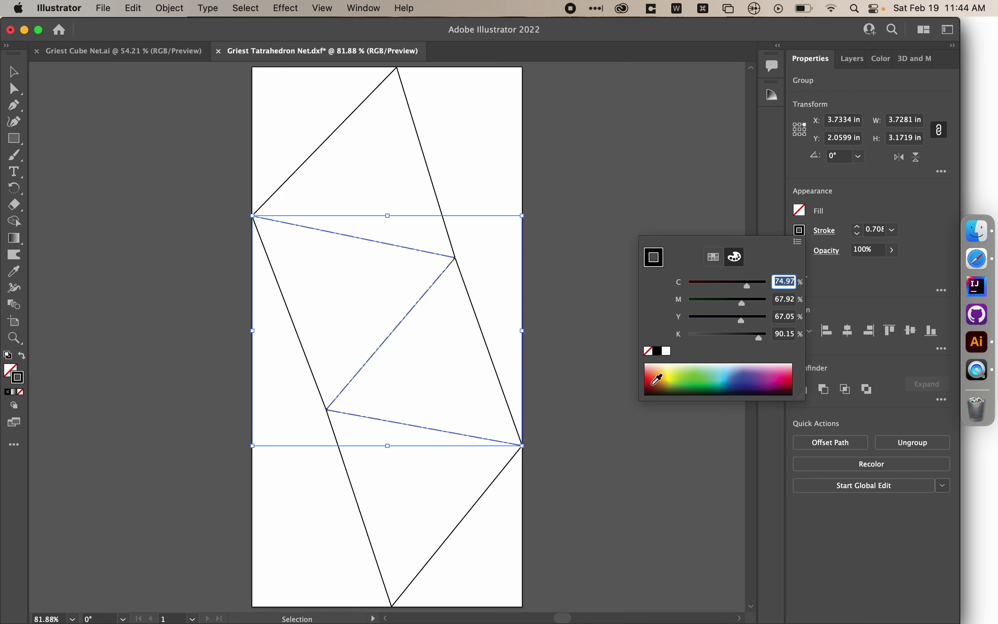
pyautogui.click(654, 373)
pyautogui.click(604, 159)
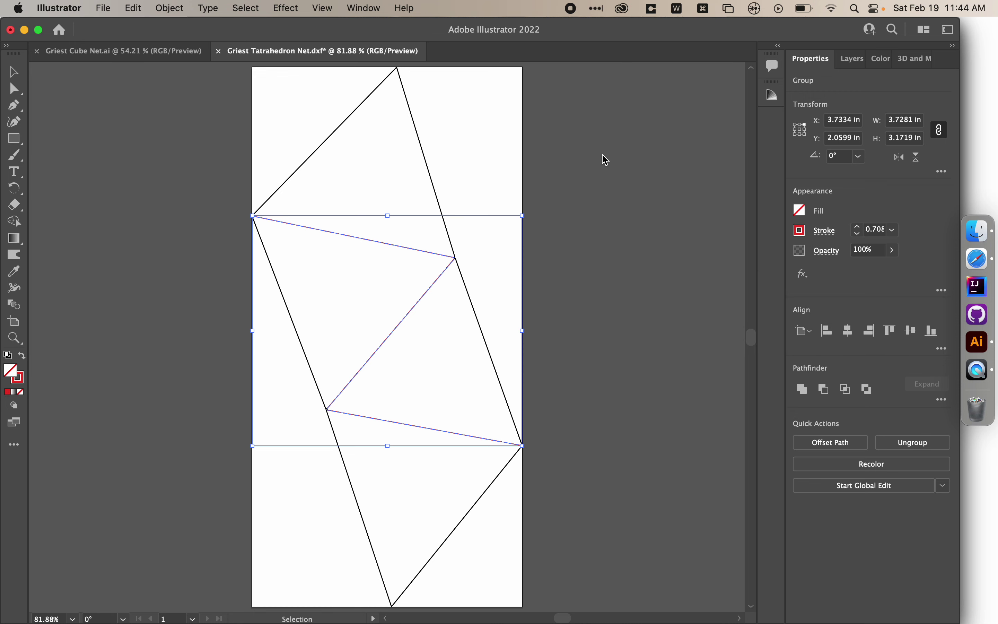
pyautogui.click(605, 159)
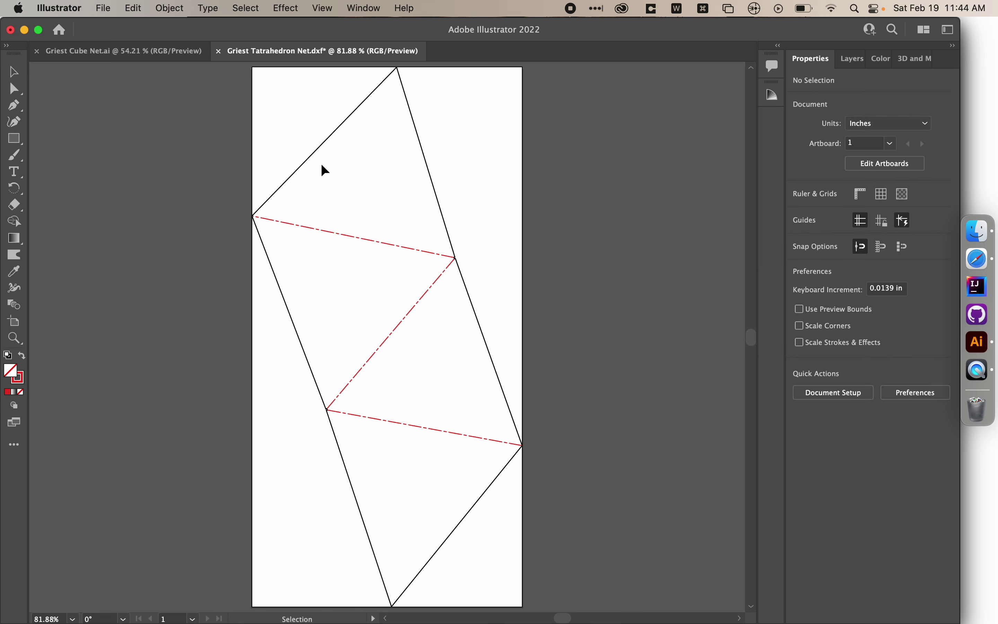